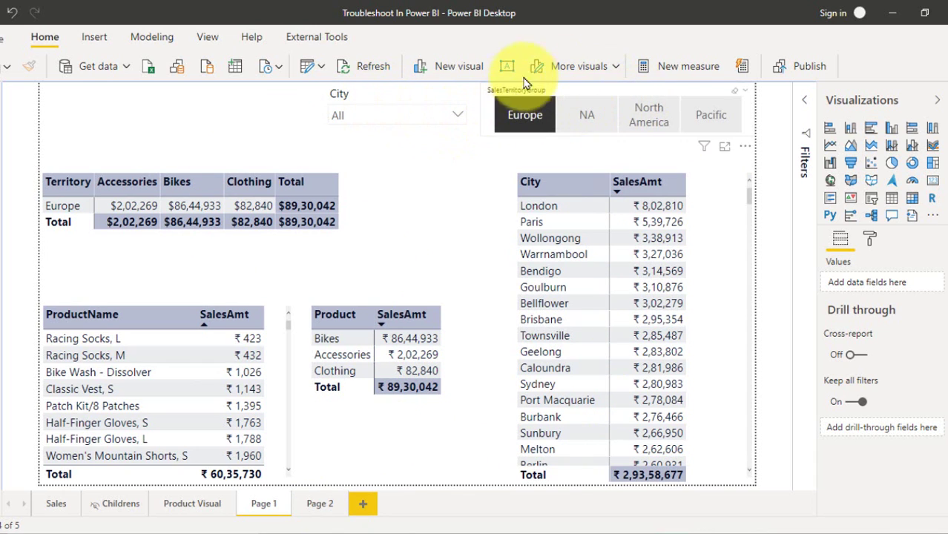
Toggle the Europe territory filter off and on to test how the Territory matrix responds
left_click(522, 127)
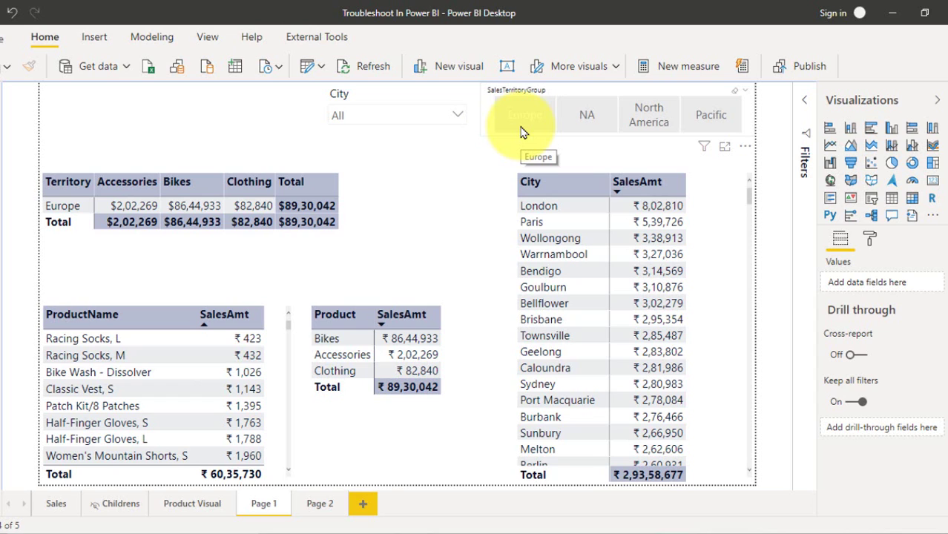
left_click(522, 131)
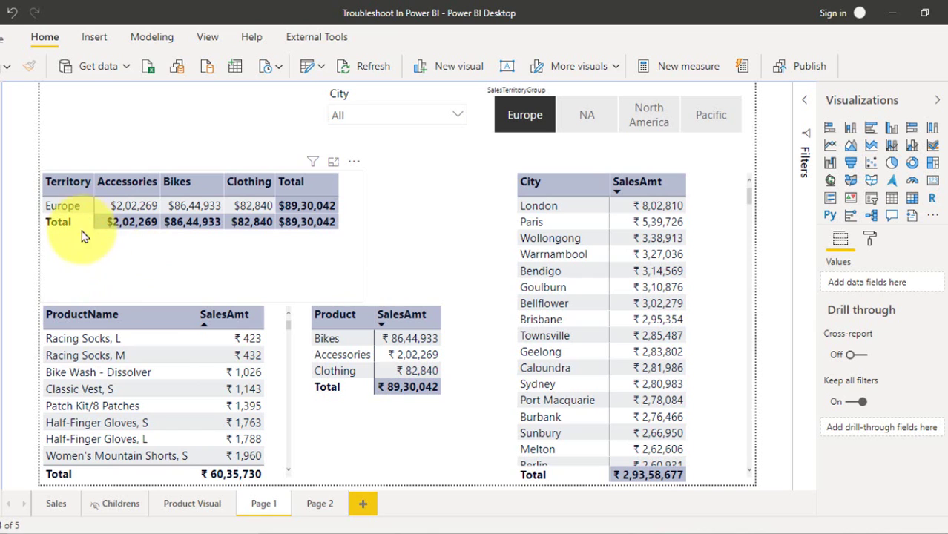
left_click(195, 238)
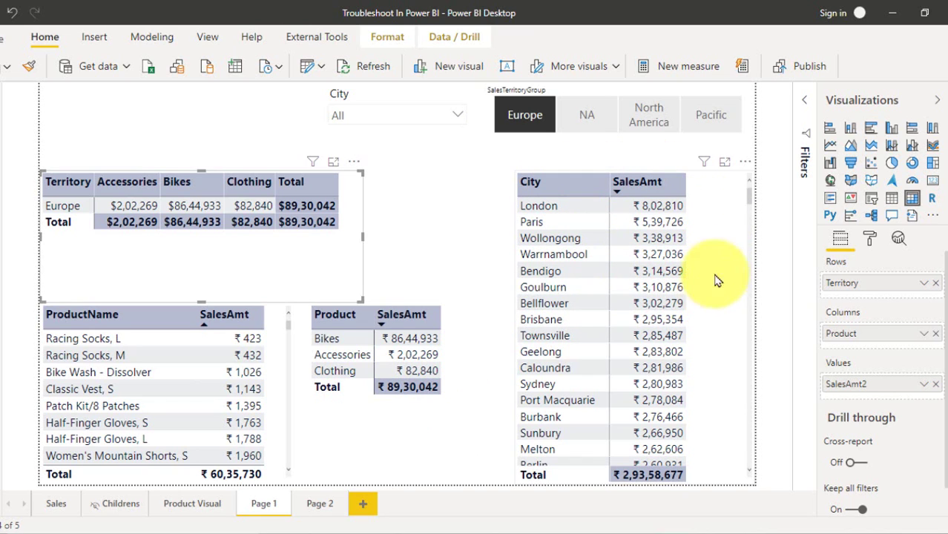
left_click(518, 124)
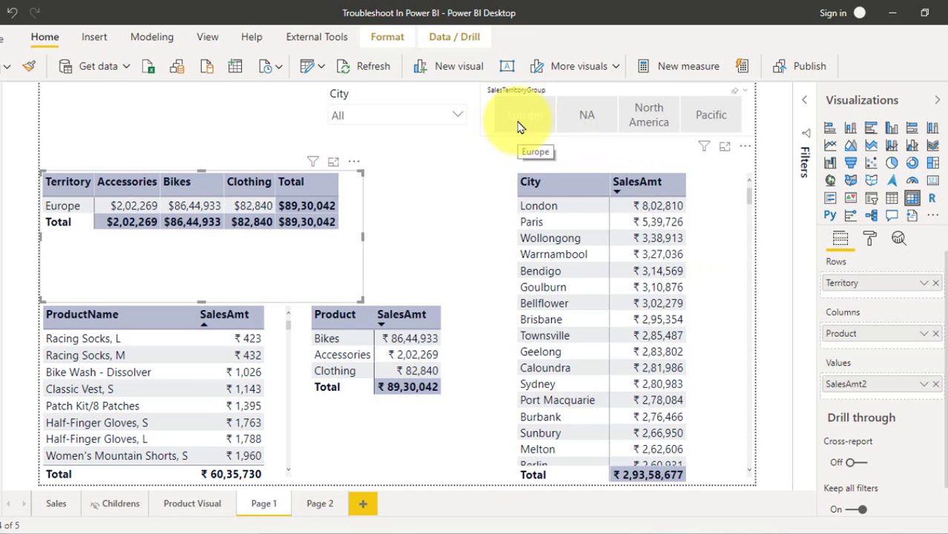
left_click(518, 124)
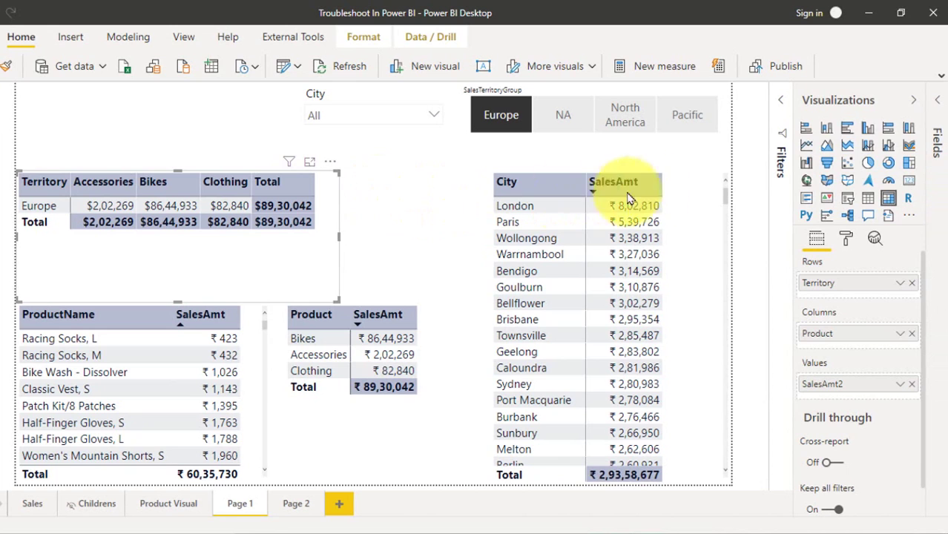
Expand MeasureTable > Regular Measure and check the measures used by the ProductName, Product and City tables
left_click(940, 142)
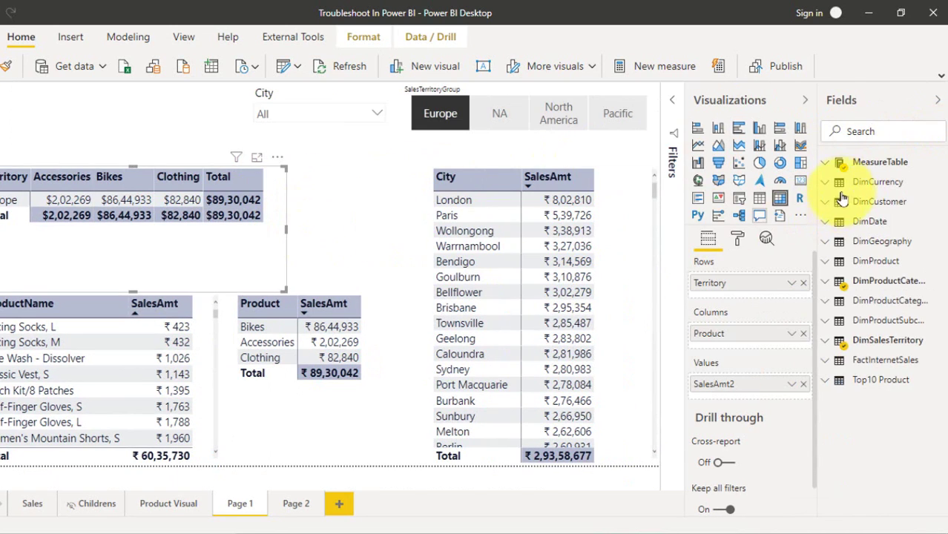
left_click(827, 165)
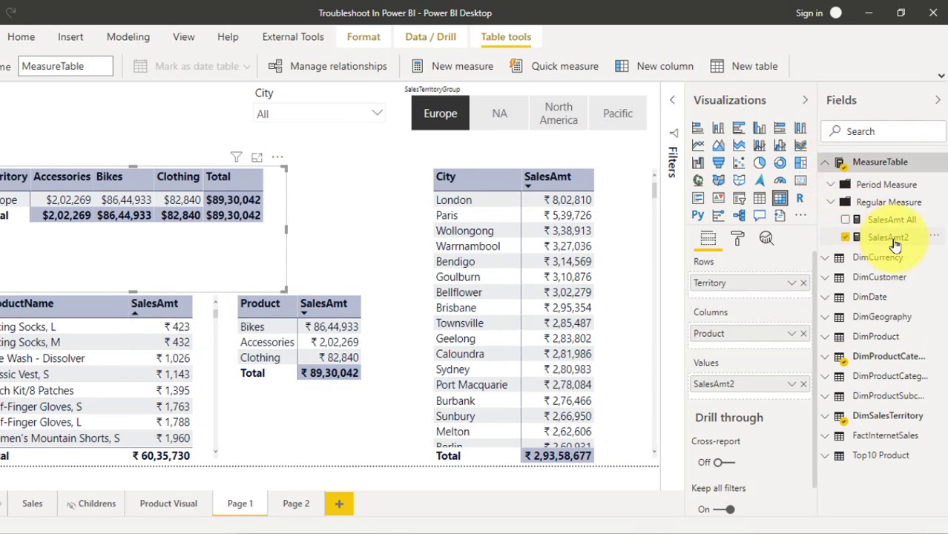
left_click(207, 349)
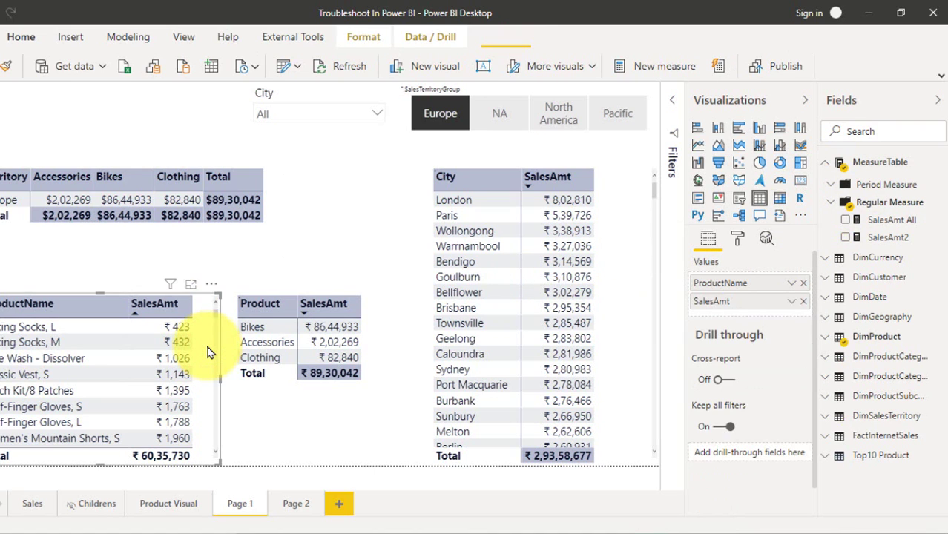
left_click(830, 201)
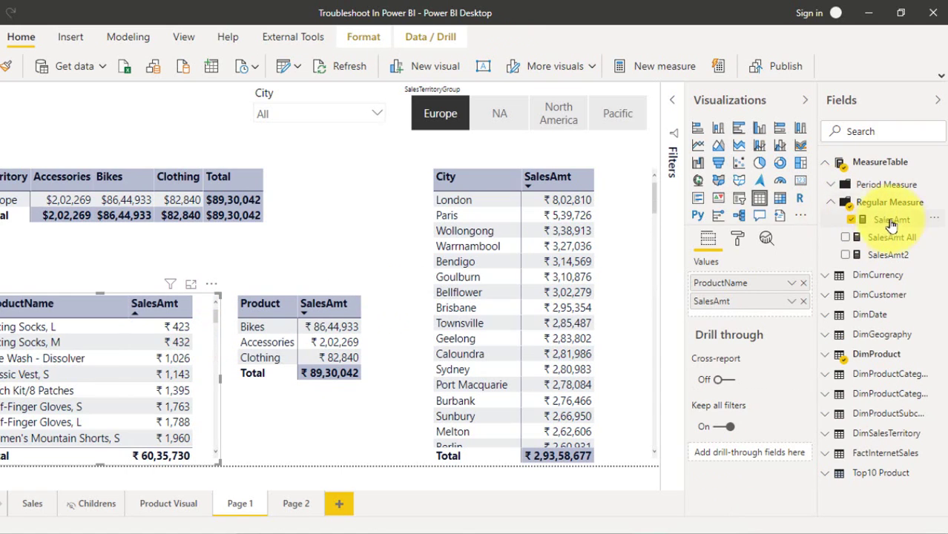
left_click(317, 398)
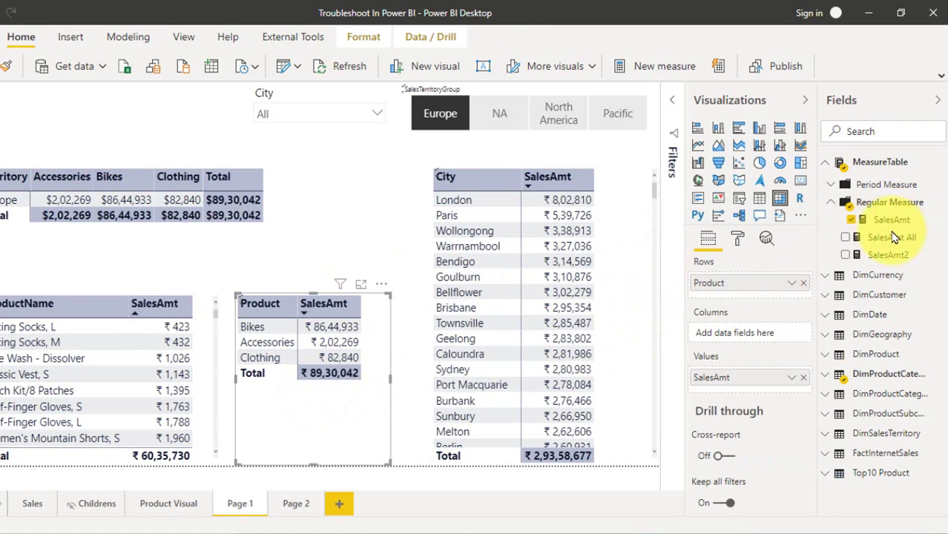
left_click(631, 299)
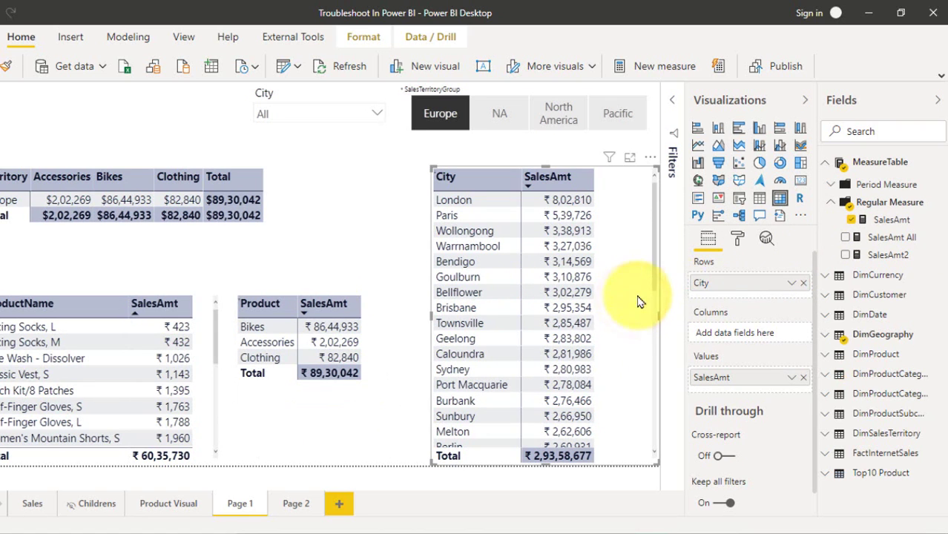
Compare the matrix's SalesAmt2 formula, hard-coded to Europe, with SalesAmt's plain SUM
left_click(265, 236)
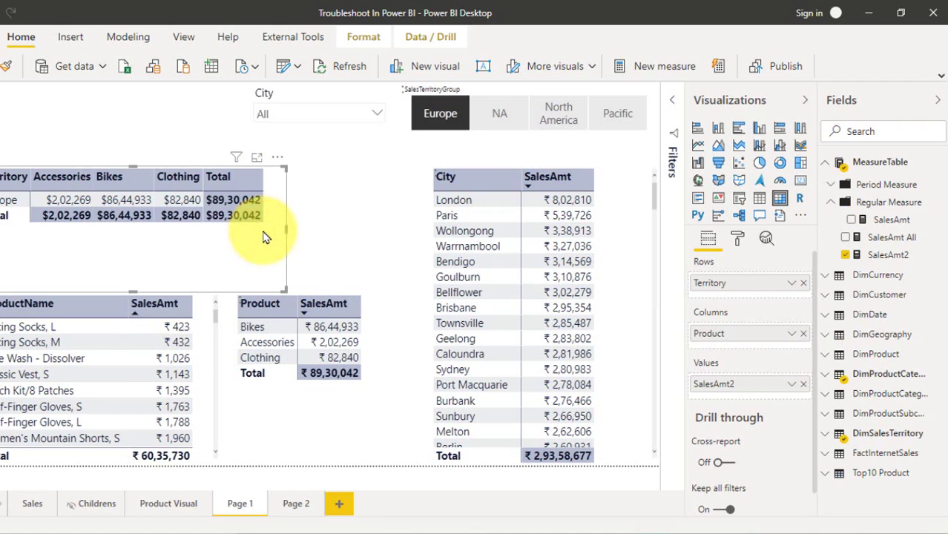
left_click(889, 256)
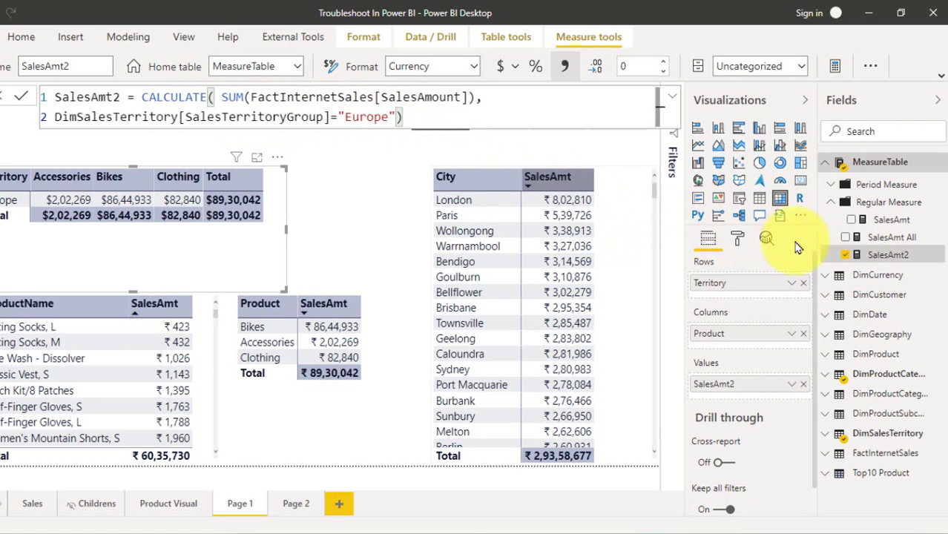
left_click(883, 220)
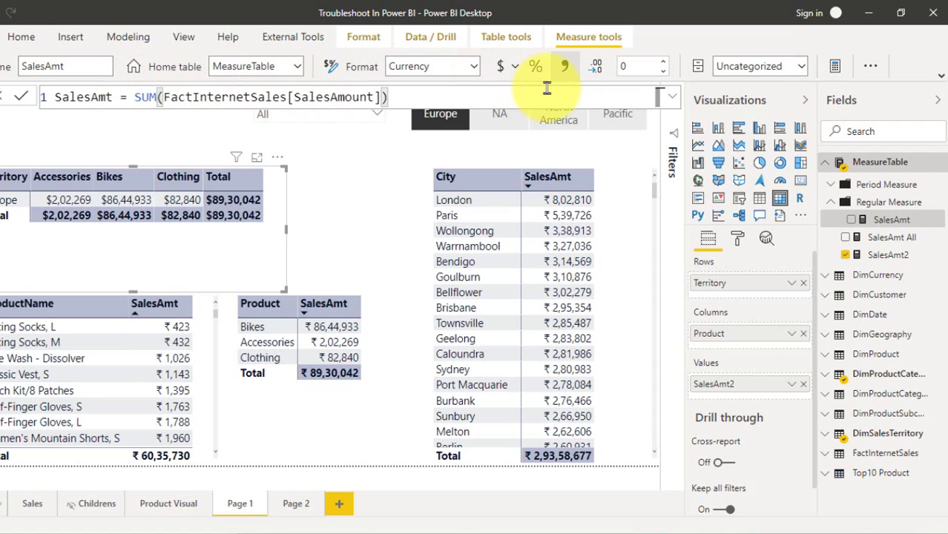
Filter the report to North America in the territory slicer
left_click(876, 275)
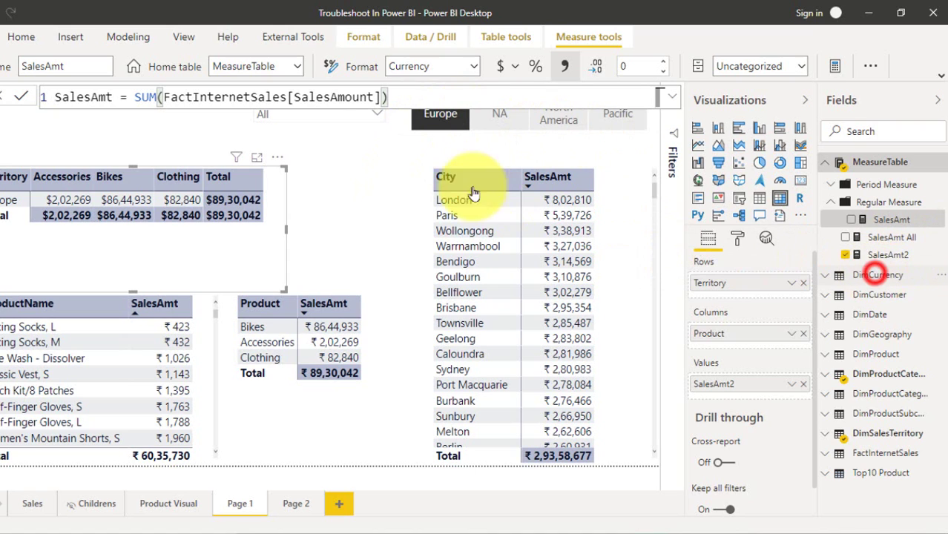
left_click(438, 119)
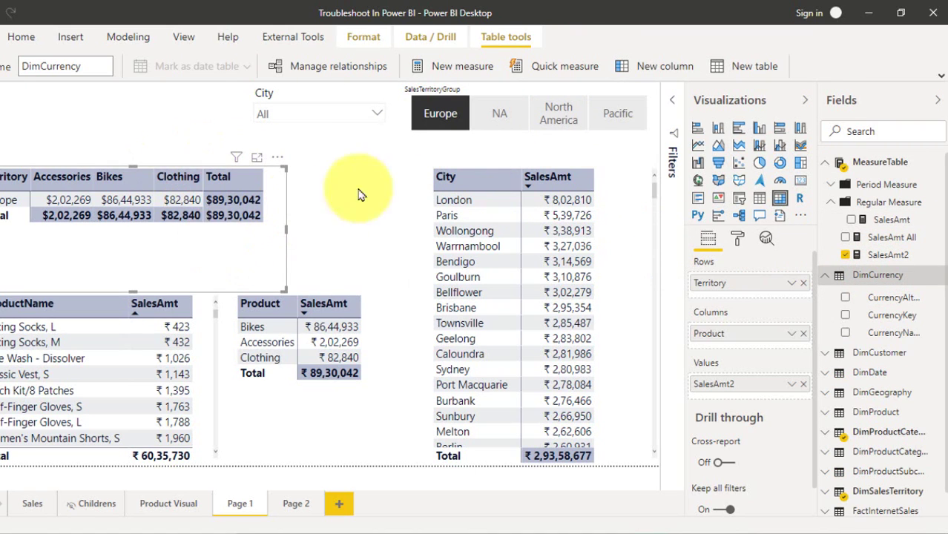
left_click(562, 115)
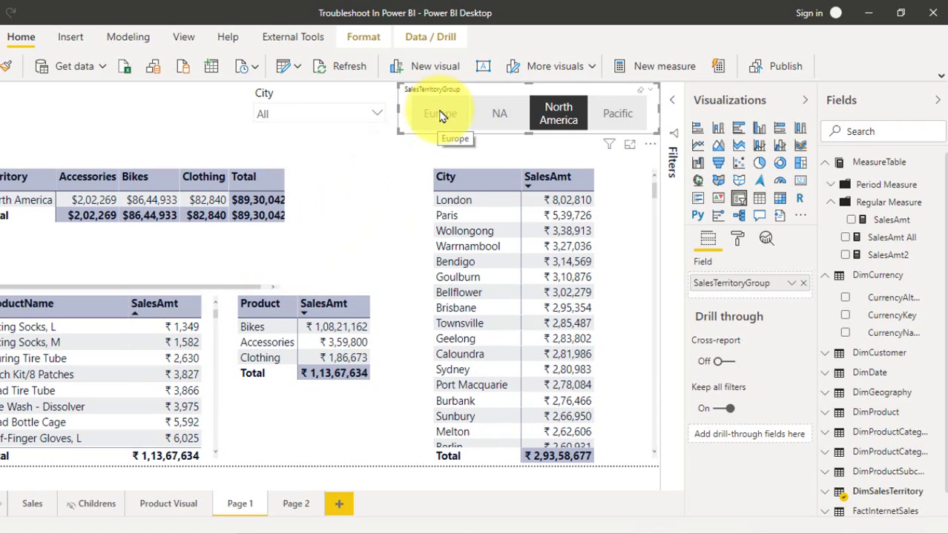
Replace SalesAmt2 with SalesAmt in the Territory matrix values and widen the matrix to show Total
left_click(266, 249)
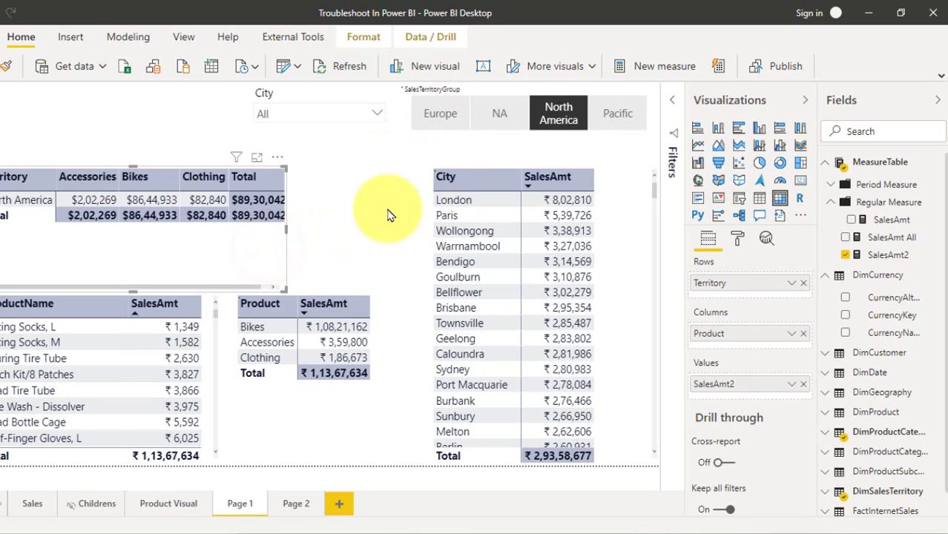
left_click_drag(889, 260, 816, 378)
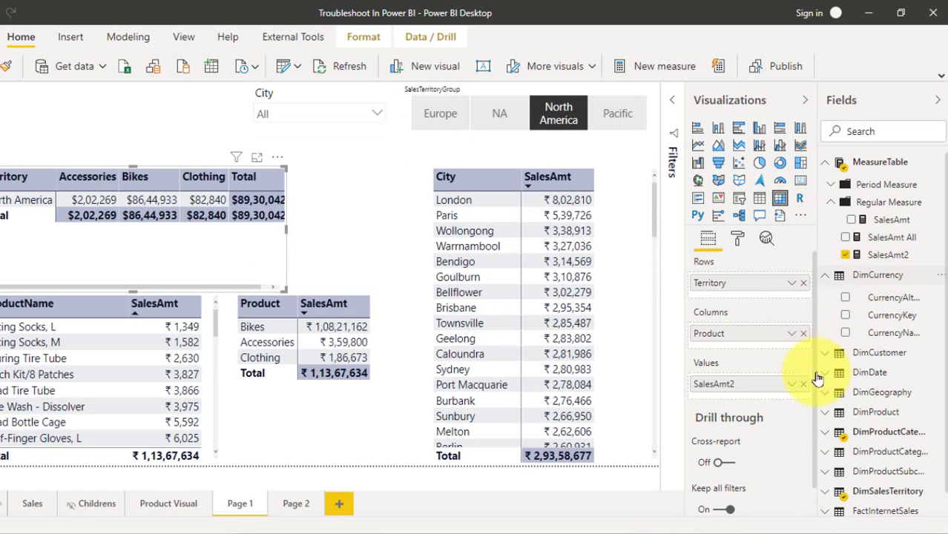
left_click(804, 384)
left_click_drag(890, 219, 755, 381)
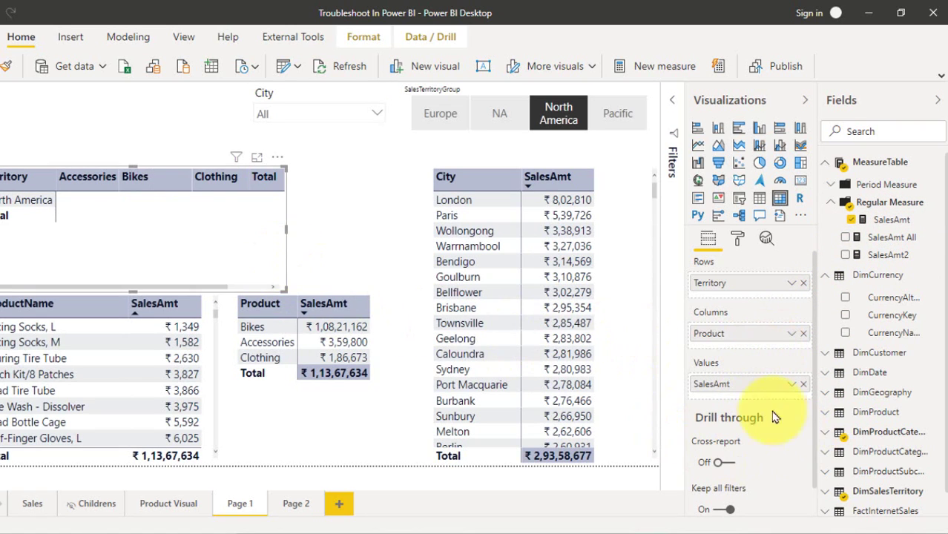
left_click_drag(286, 230, 376, 246)
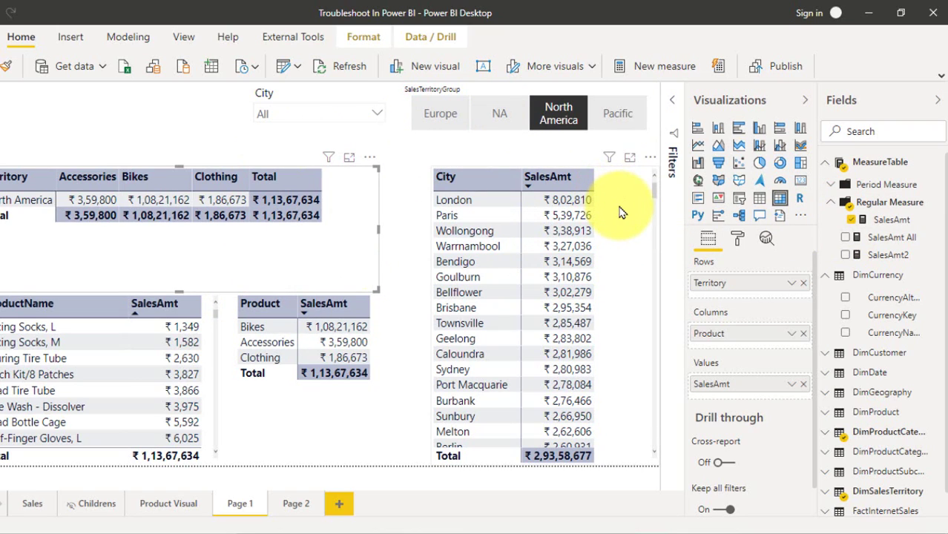
Try the Pacific tile in the territory slicer, then deselect it so all three territories show
left_click(672, 148)
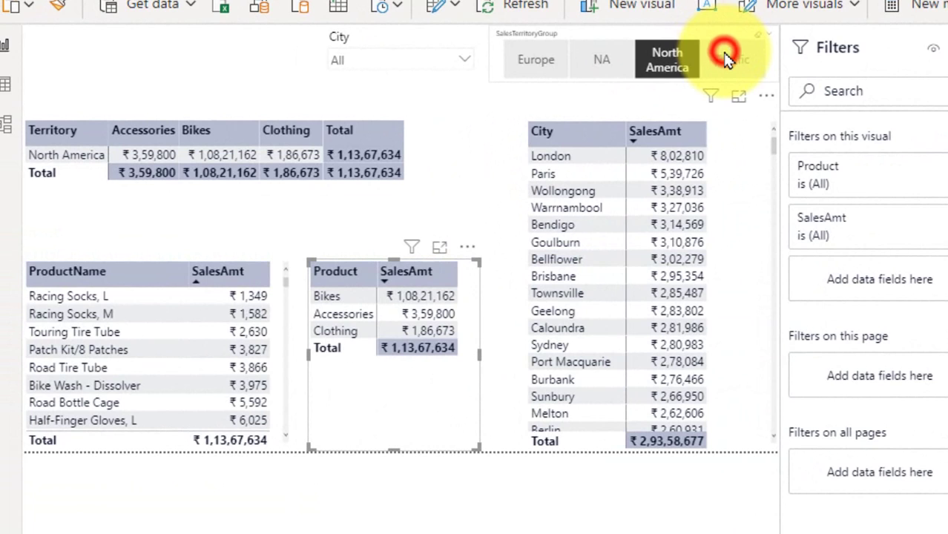
left_click(726, 58)
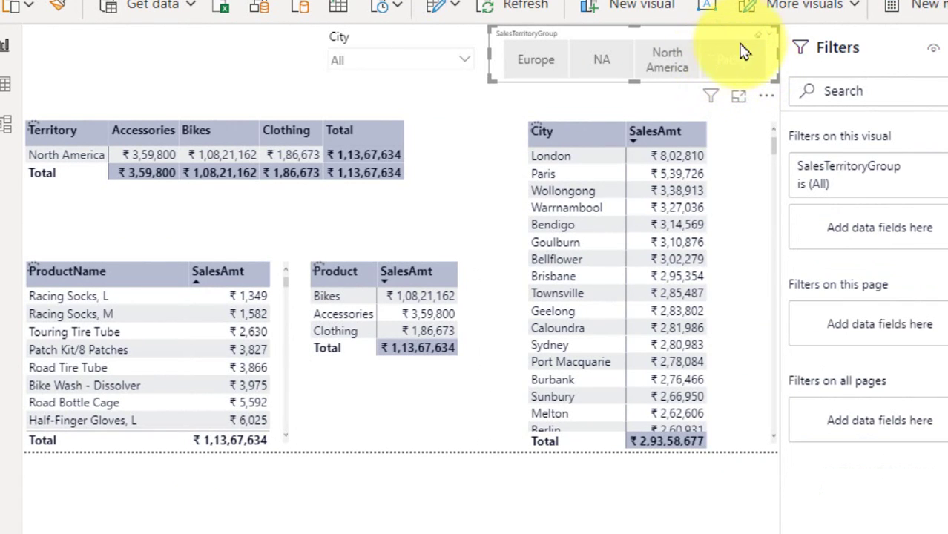
left_click(735, 66)
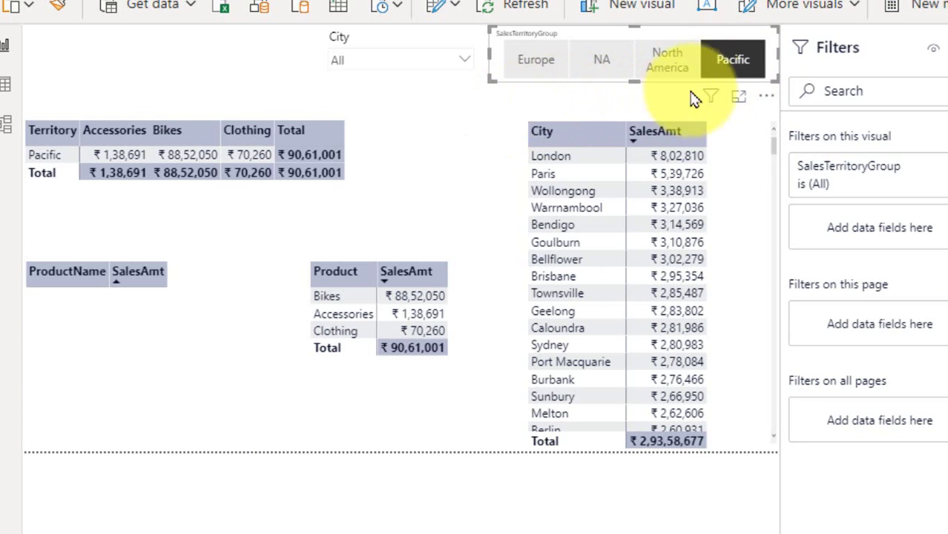
left_click(749, 47)
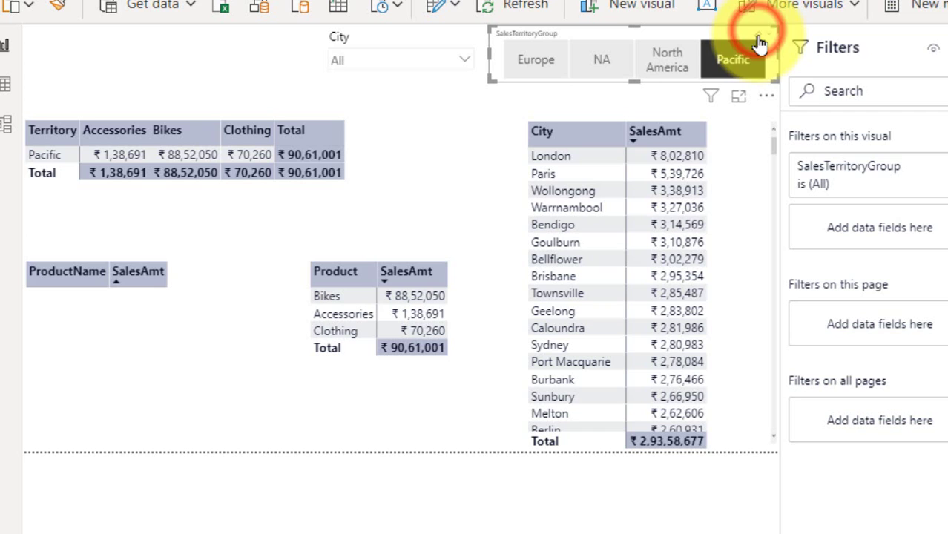
left_click(753, 39)
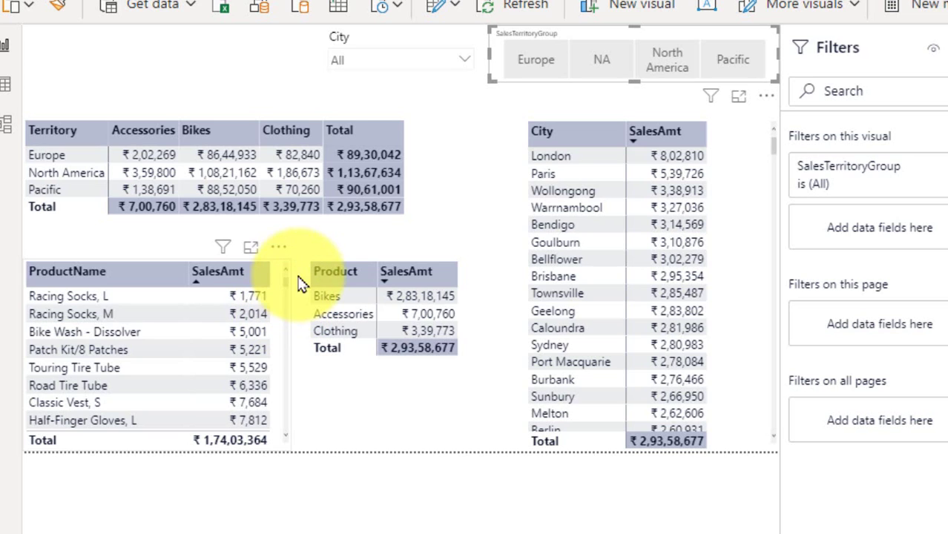
Check each table's filters and erase the SalesTerritoryRegion filter on the ProductName table
left_click(440, 180)
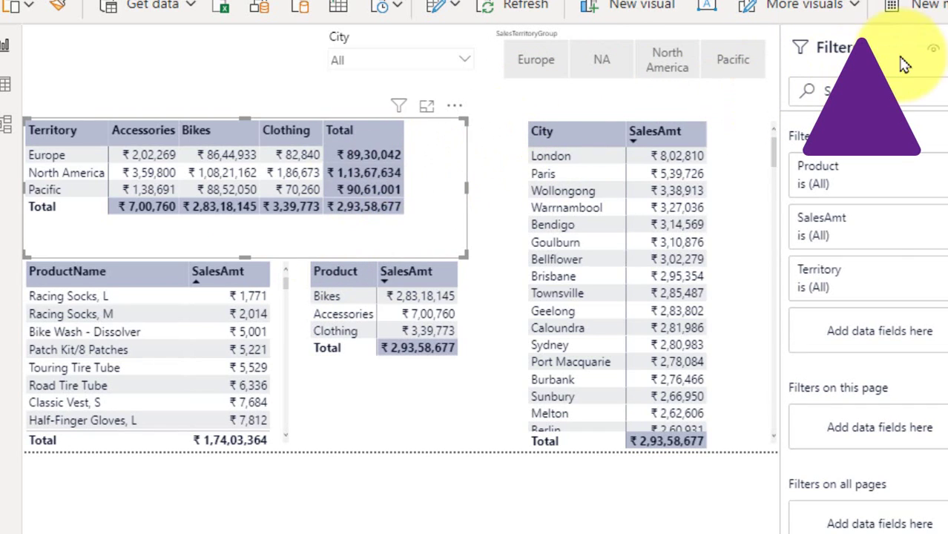
left_click(729, 251)
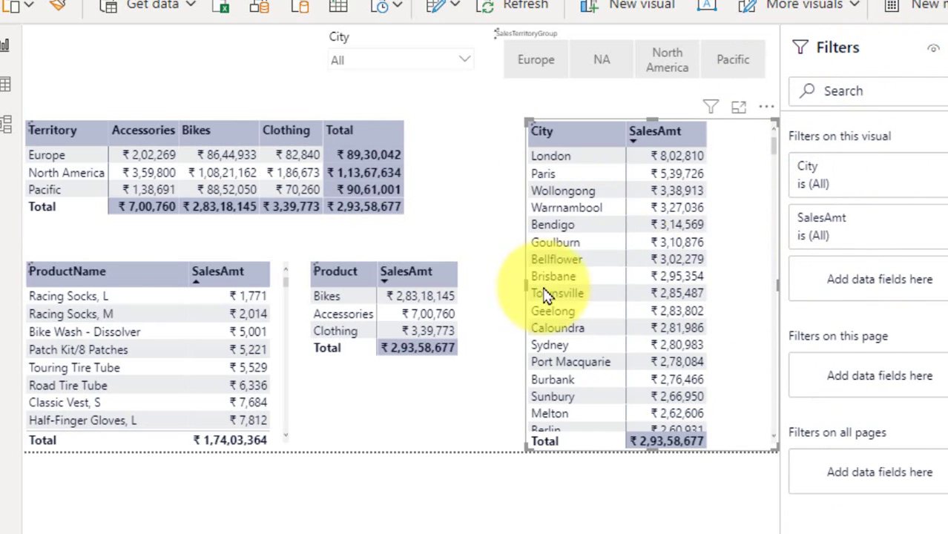
left_click(397, 395)
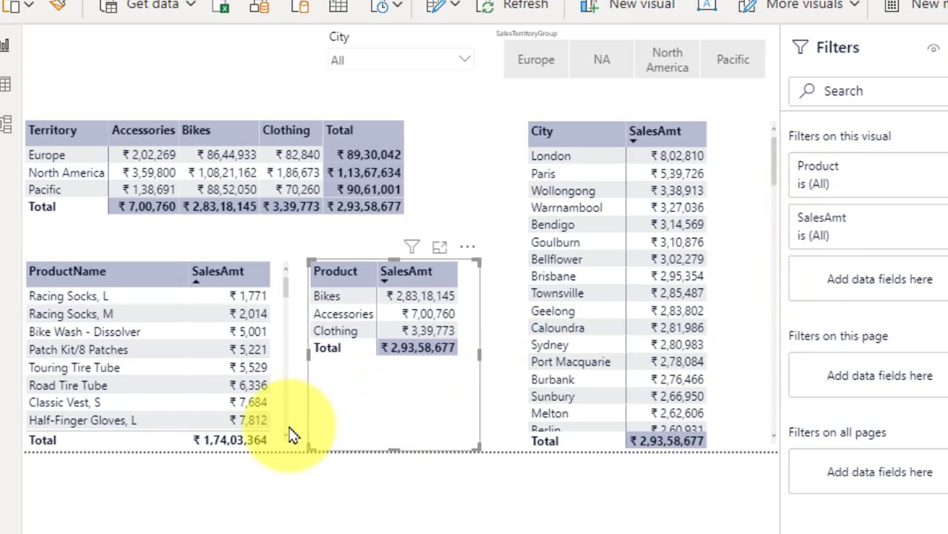
scroll(287, 436, "down", 3)
left_click(287, 434)
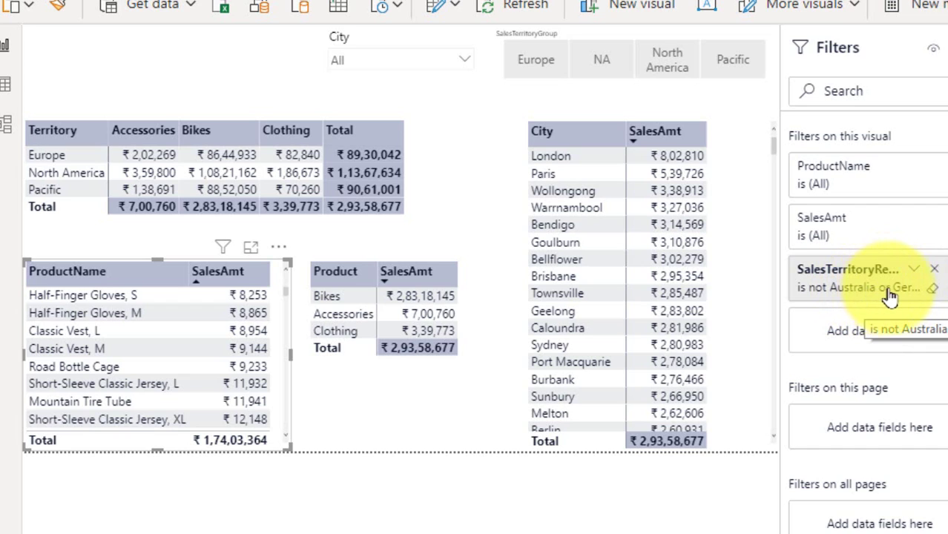
left_click(932, 288)
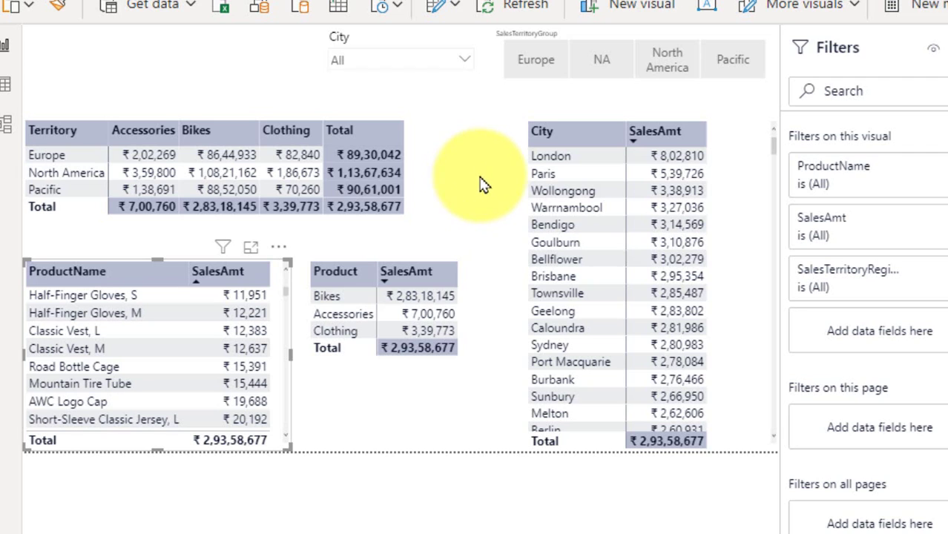
Switch the territory slicer from Europe to North America and collapse the Filters pane
left_click(538, 63)
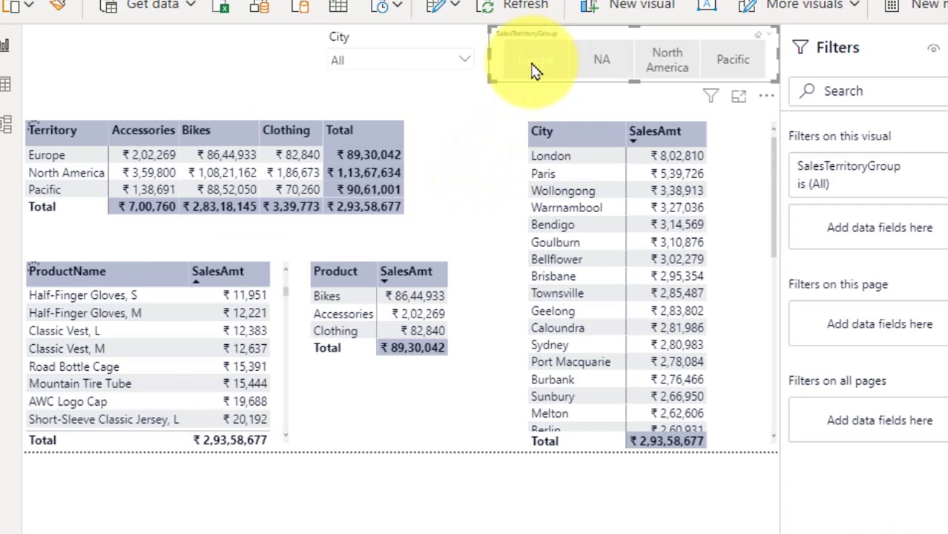
left_click(535, 67)
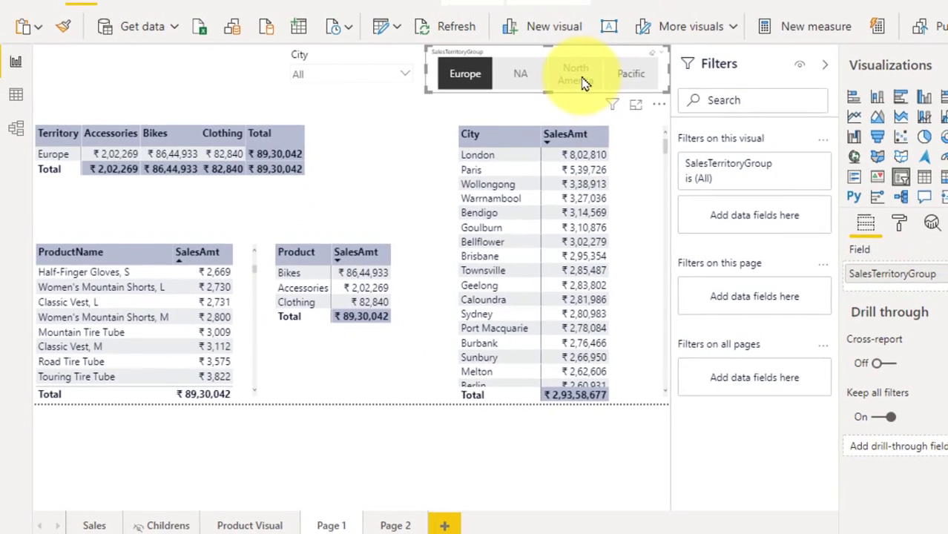
left_click(575, 76)
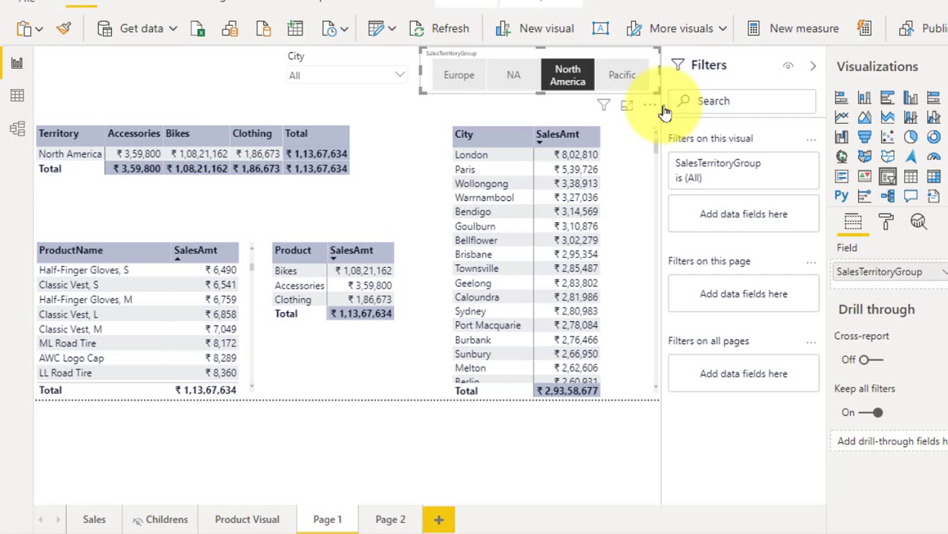
left_click(763, 68)
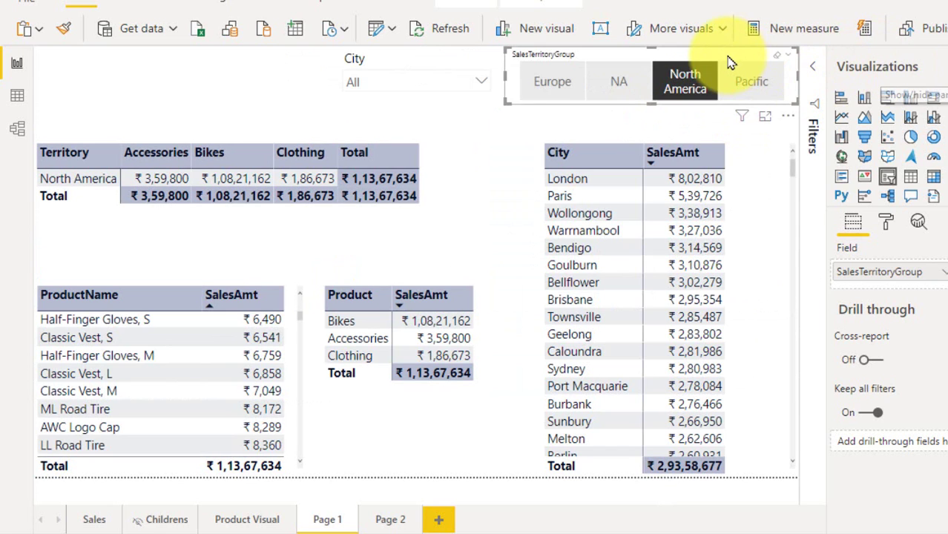
left_click(460, 3)
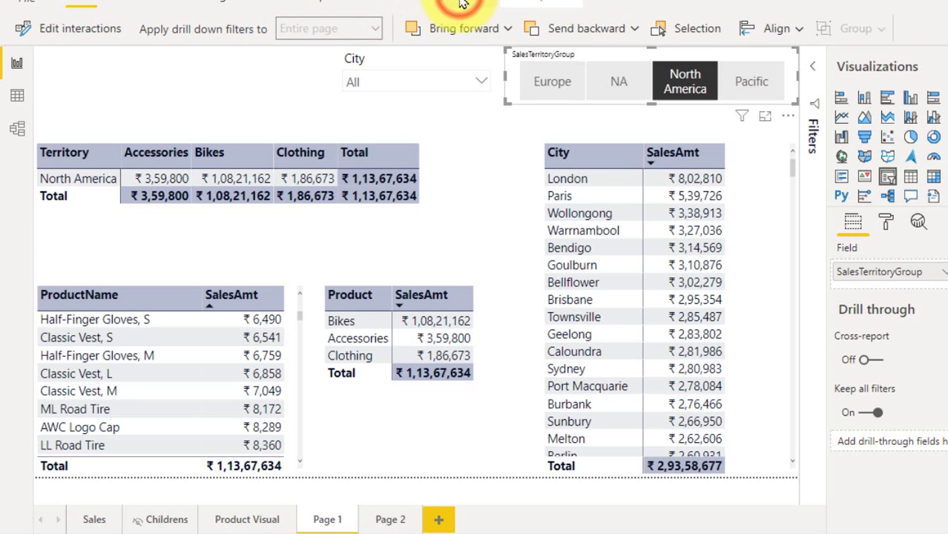
Use Edit interactions to set the territory slicer to filter the City table
left_click(63, 34)
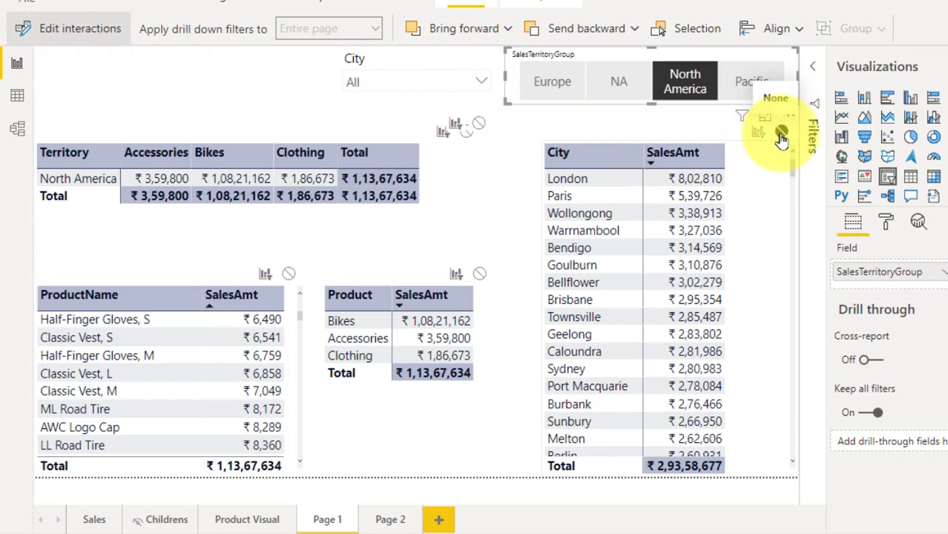
left_click(757, 134)
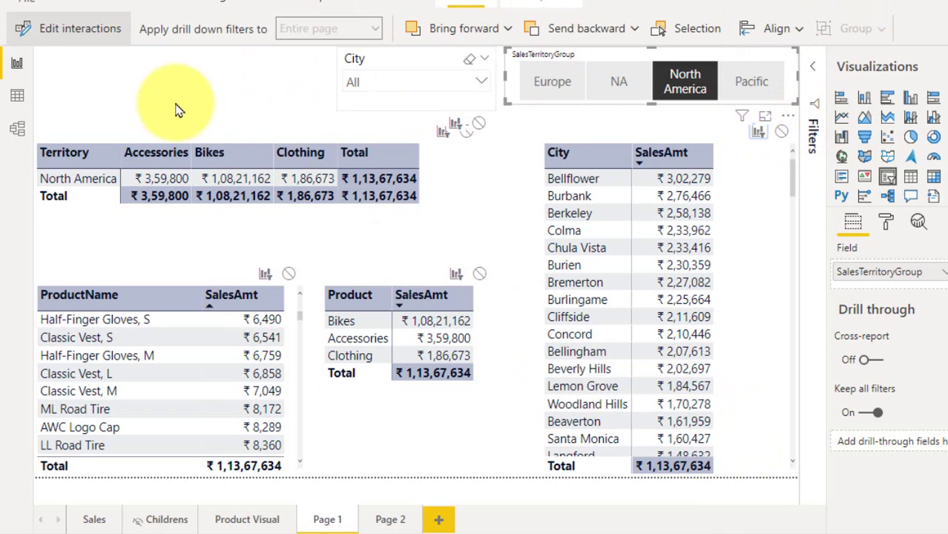
left_click(72, 30)
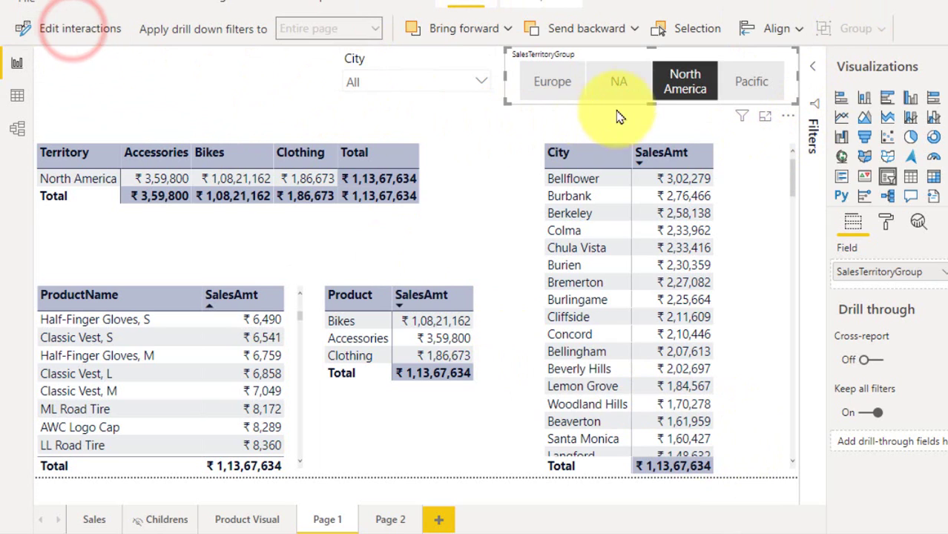
Test Pacific in the slicer, clear it, then select Europe for a 89,30,042 total
left_click(758, 80)
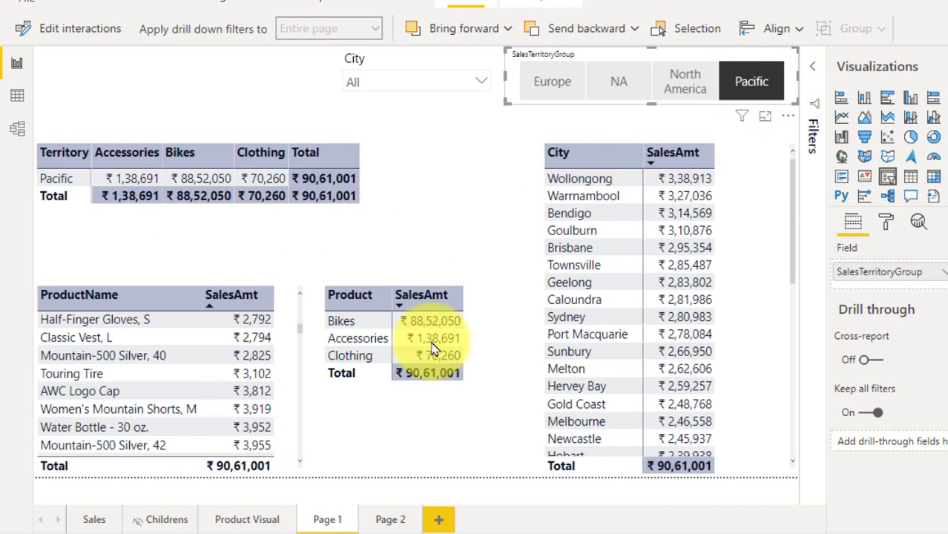
left_click(764, 82)
left_click(773, 67)
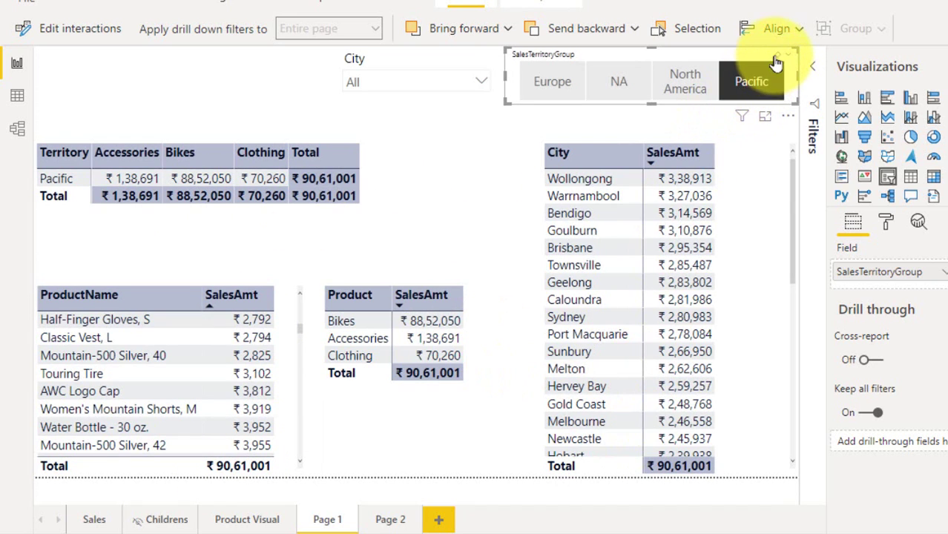
left_click(785, 59)
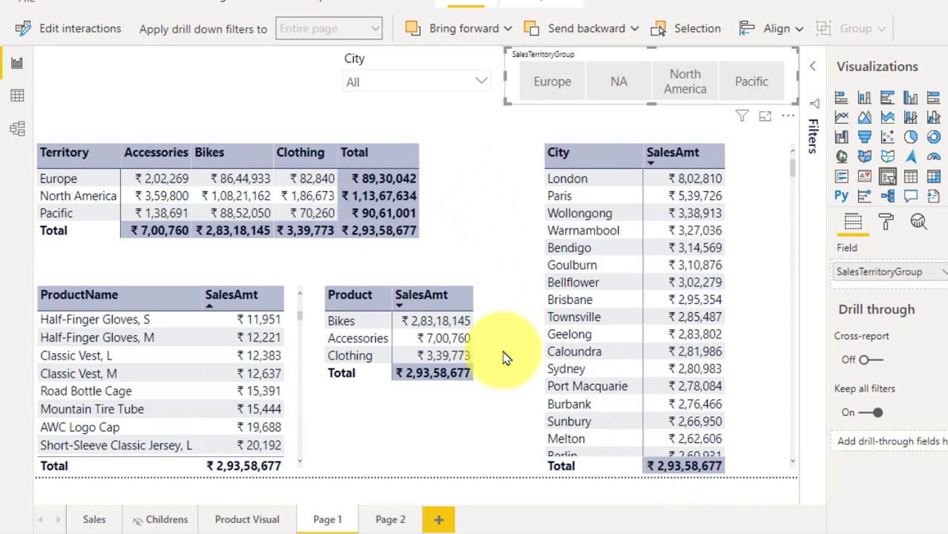
left_click(549, 77)
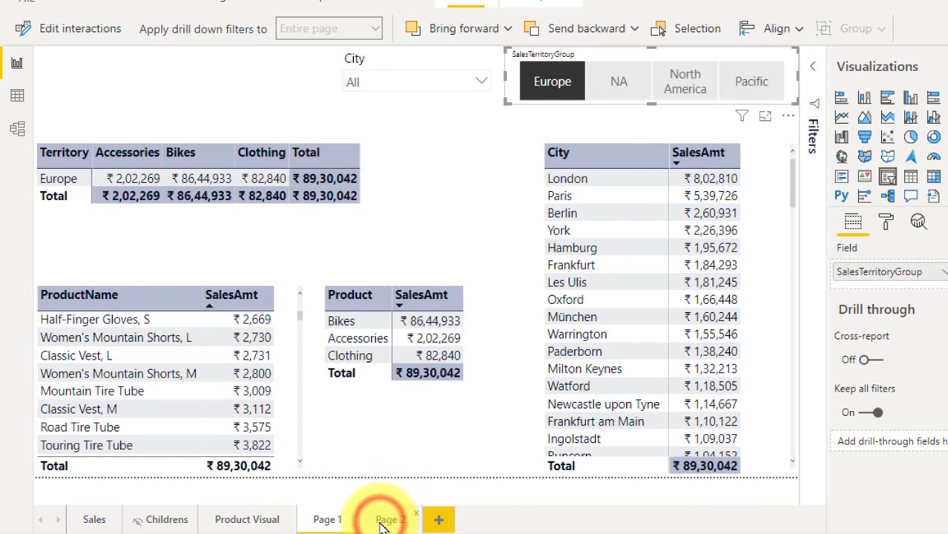
Compare Page 2 with Page 1, then clear the Page 2 City slicer's selections to All
left_click(382, 523)
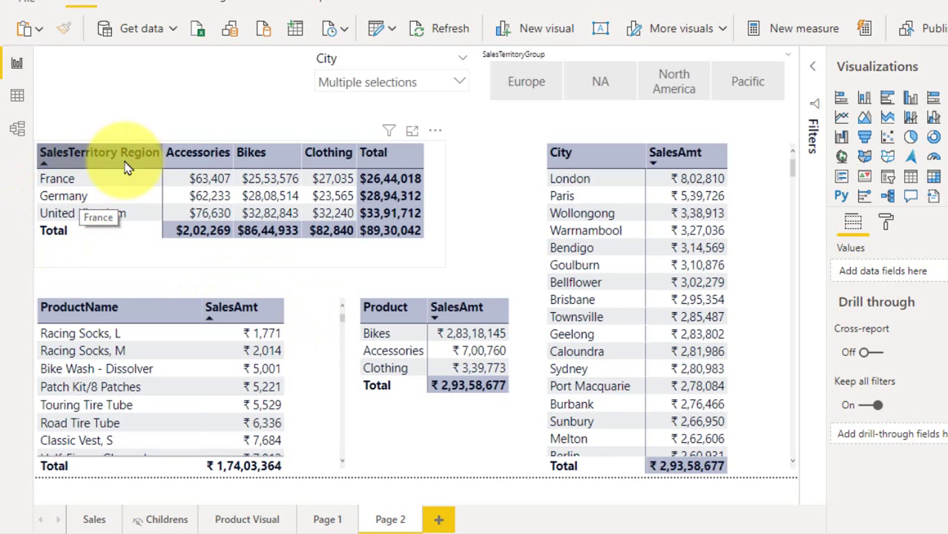
left_click(321, 521)
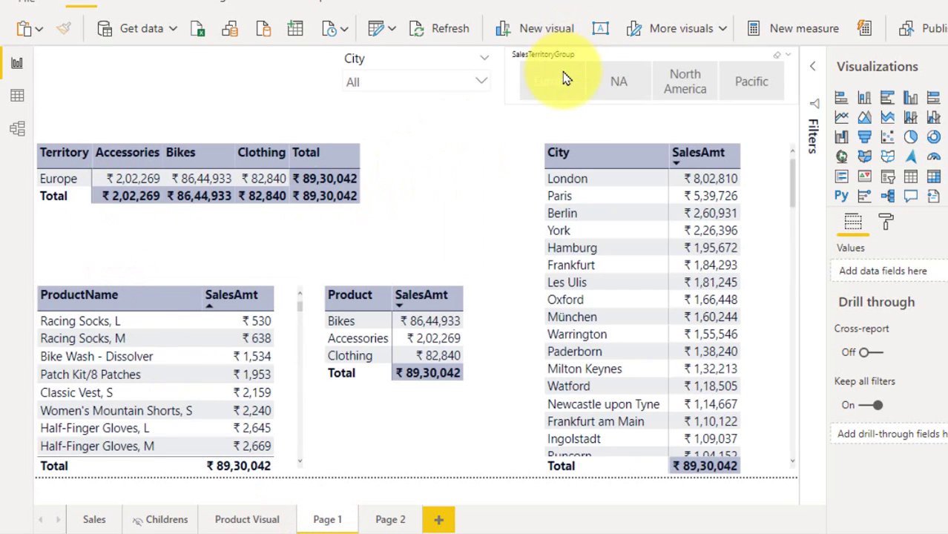
left_click(387, 519)
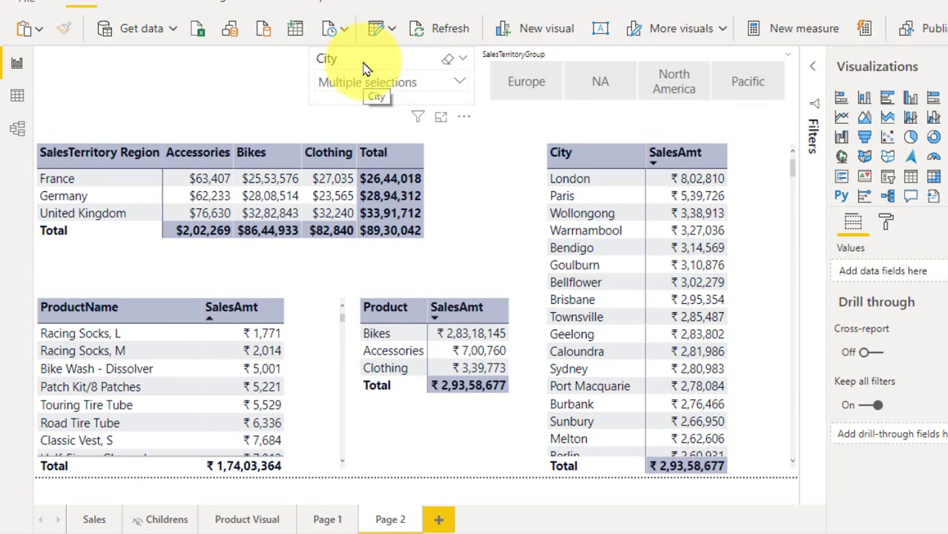
left_click(448, 59)
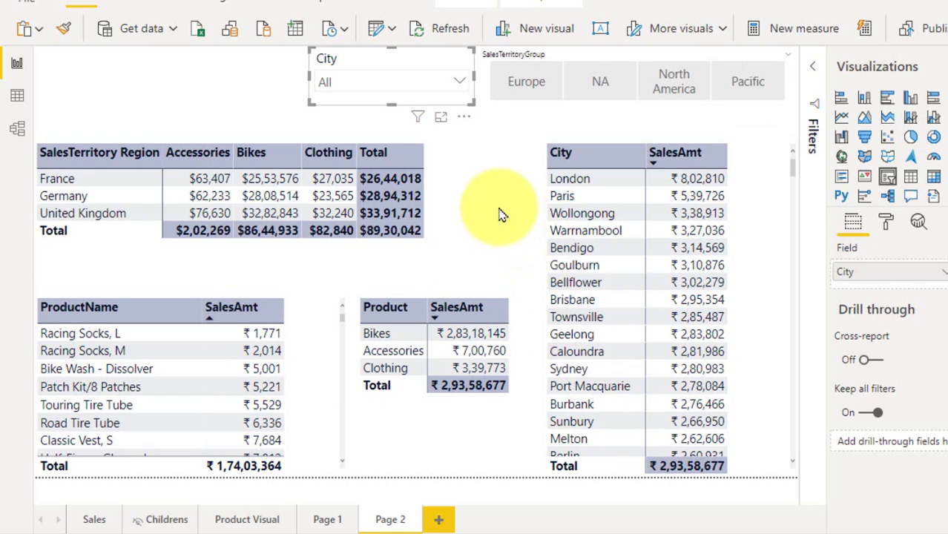
Clear the SalesTerritoryRegion filter on Page 2's ProductName table
left_click(325, 330)
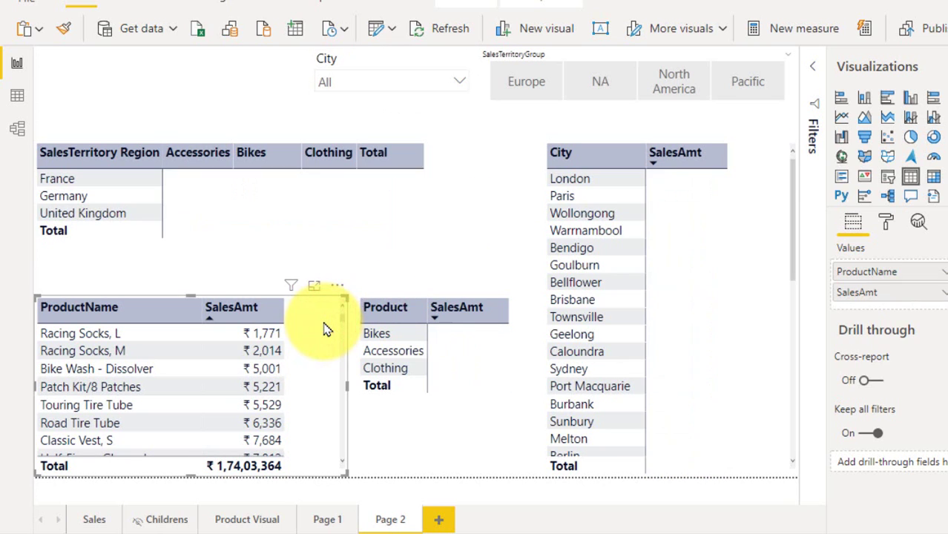
left_click(812, 129)
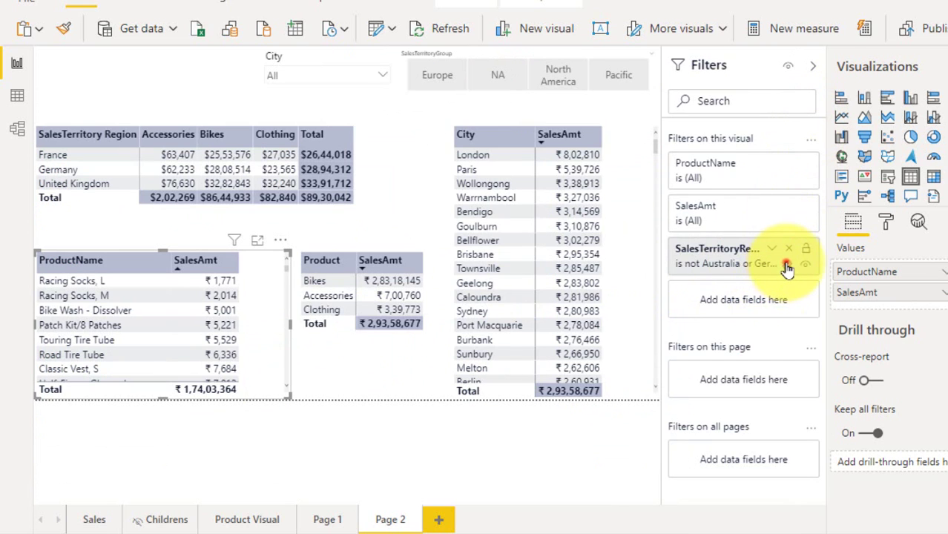
left_click(788, 267)
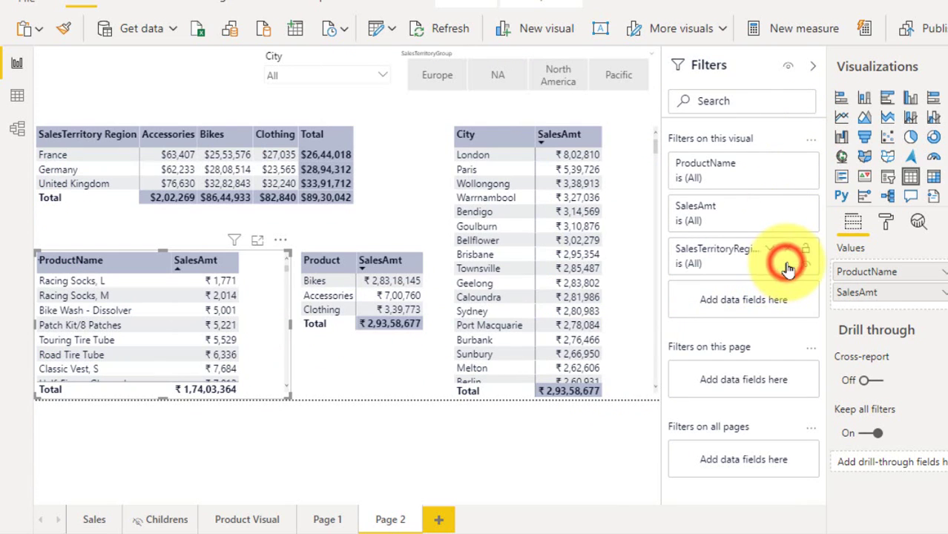
left_click(380, 353)
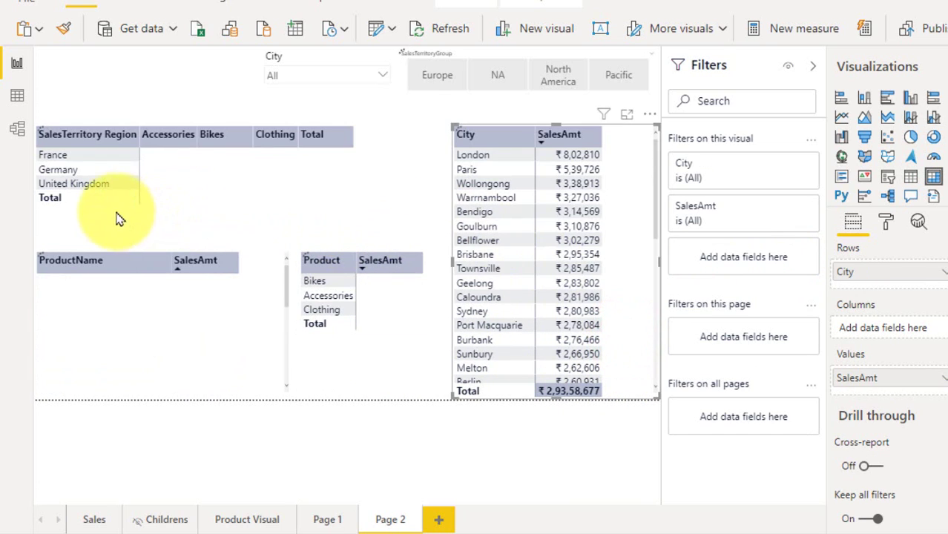
Make the region matrix show SalesAmt instead of SalesAmt2, totalling 2,93,58,677
left_click(363, 219)
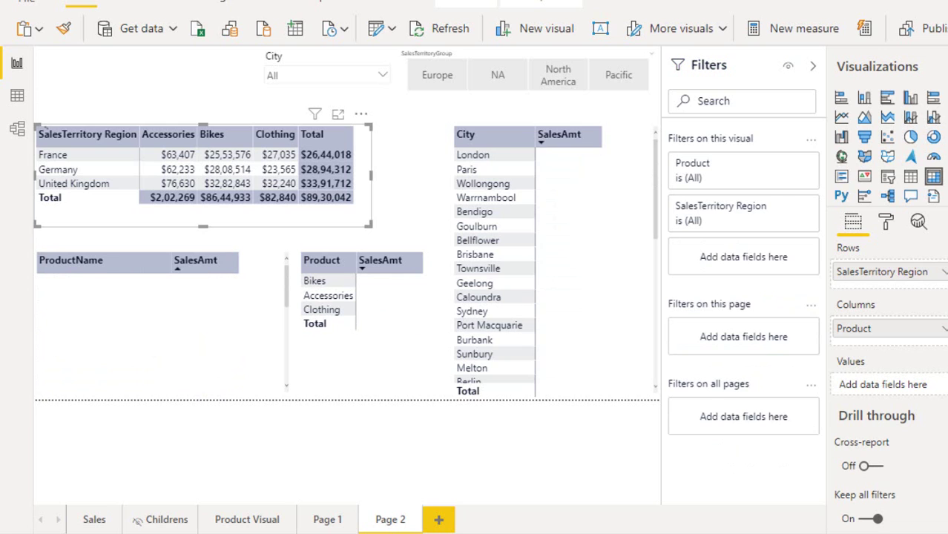
left_click_drag(945, 284, 927, 380)
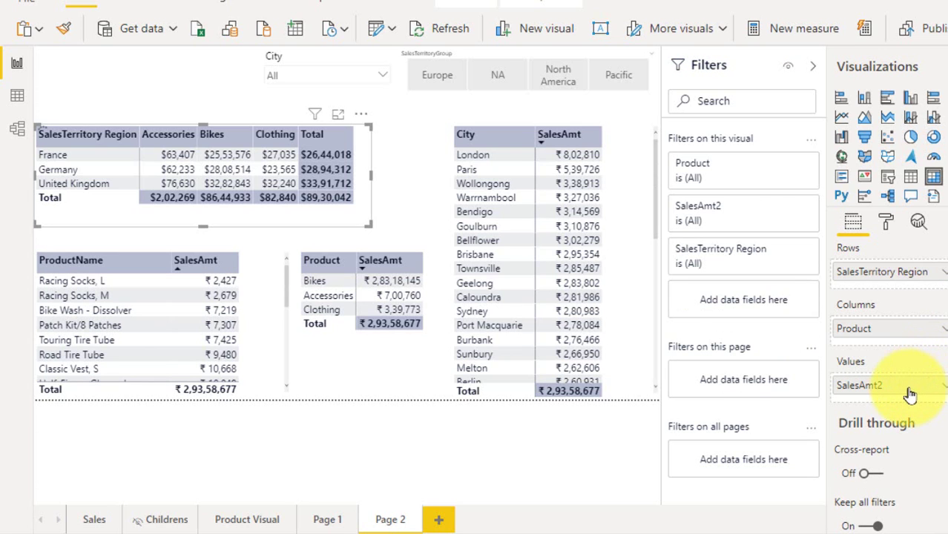
key("ctrl+z")
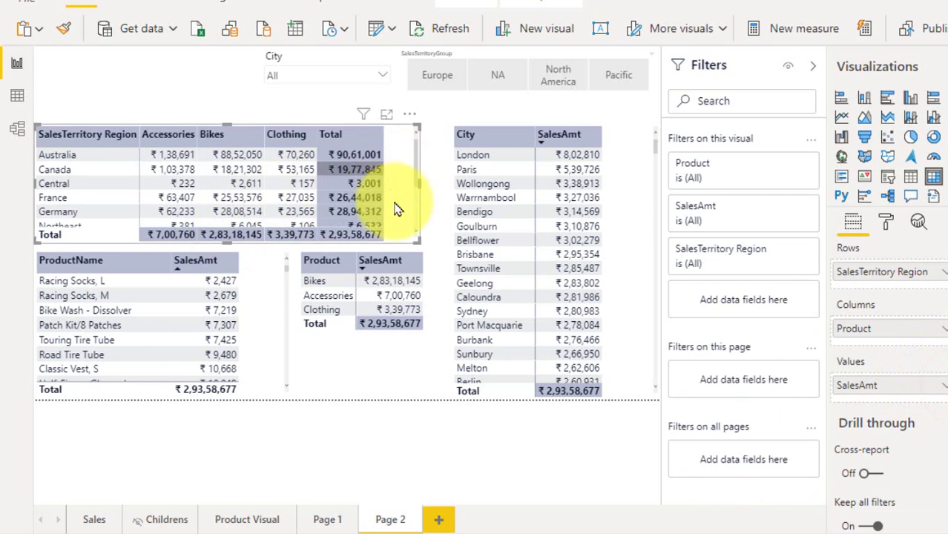
left_click(753, 65)
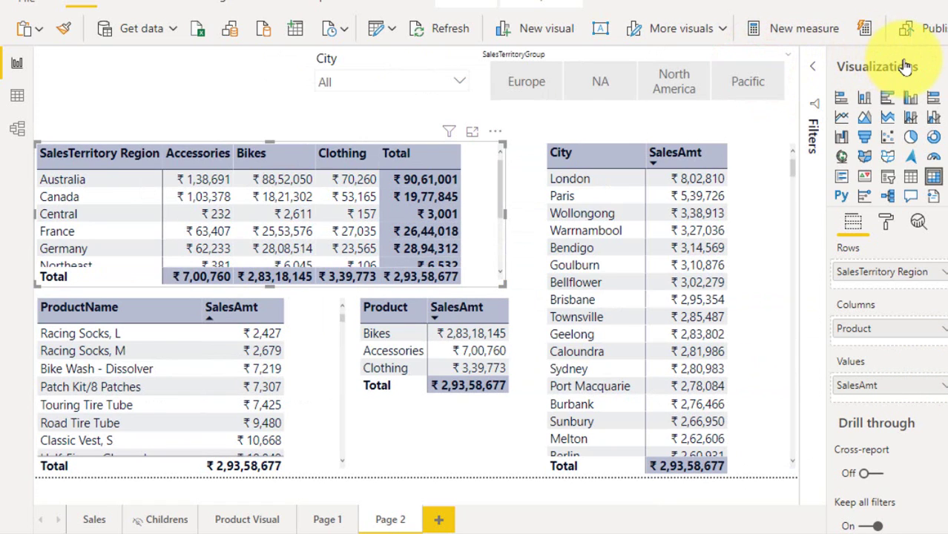
Set Page 1's City slicer to Ballard, then view Page 2 showing the ₹45,309 total
left_click(909, 60)
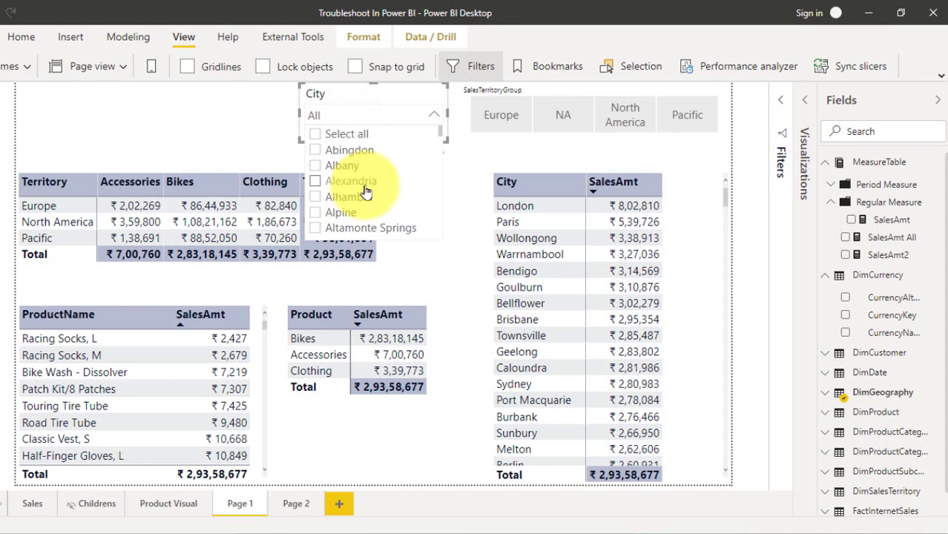
scroll(382, 178, "down", 6)
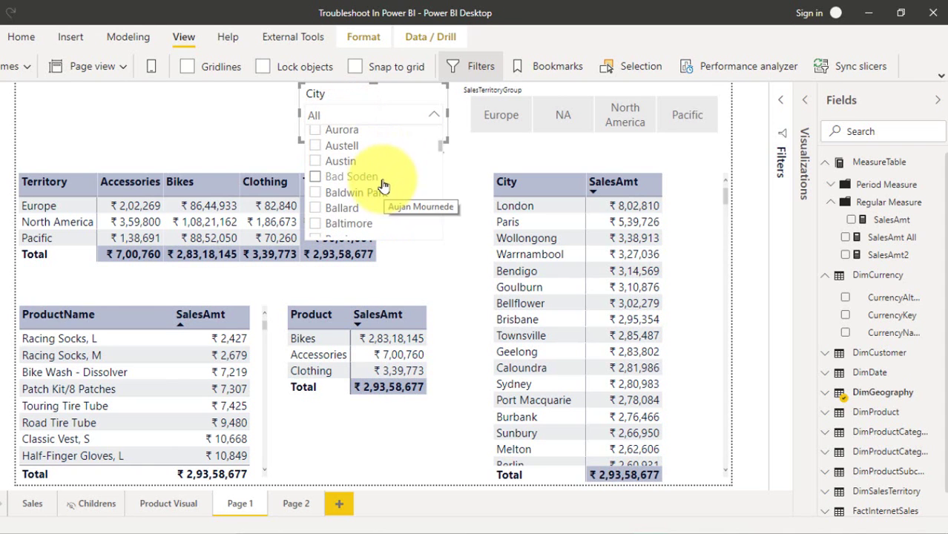
left_click(370, 194)
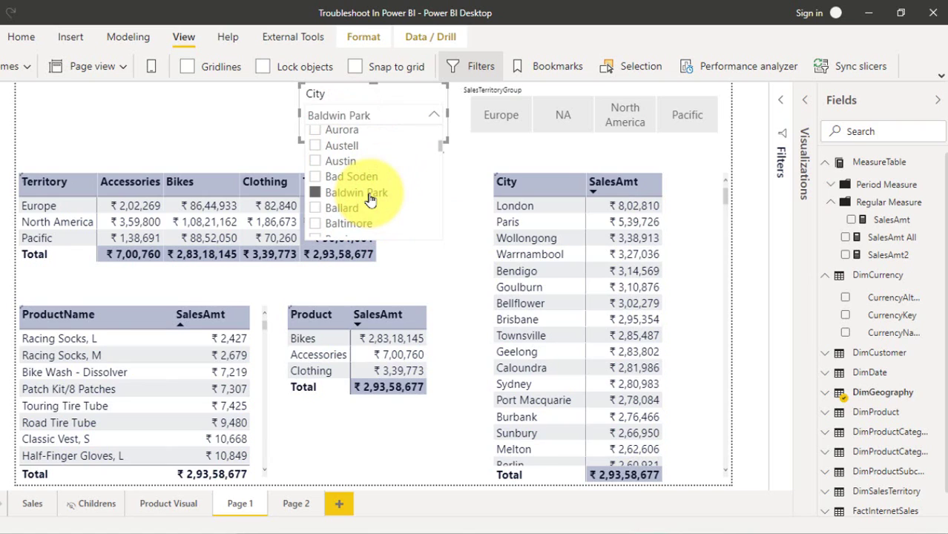
left_click(353, 211)
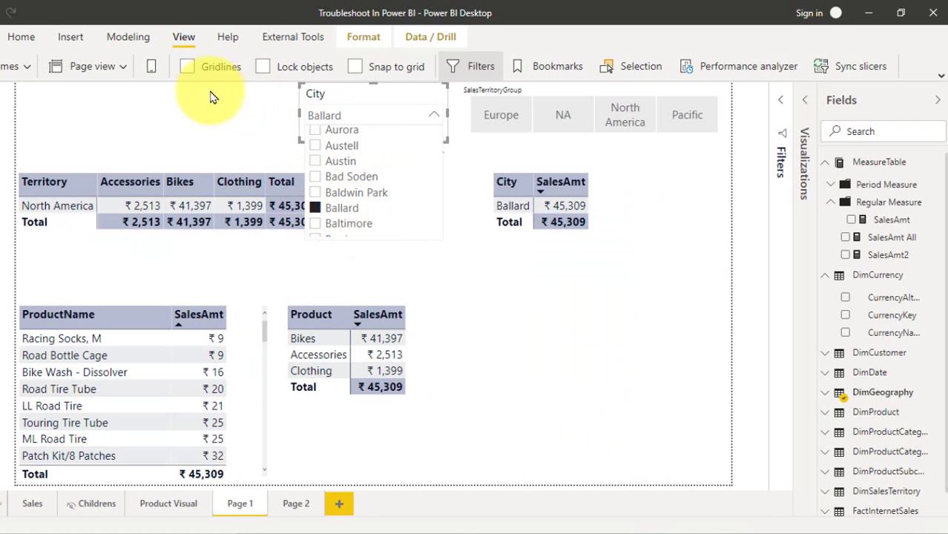
left_click(232, 112)
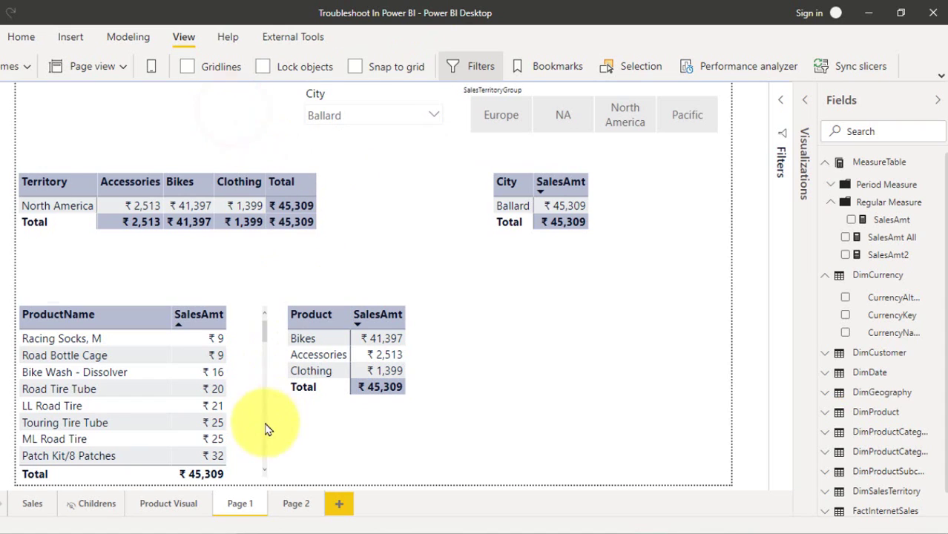
left_click(296, 504)
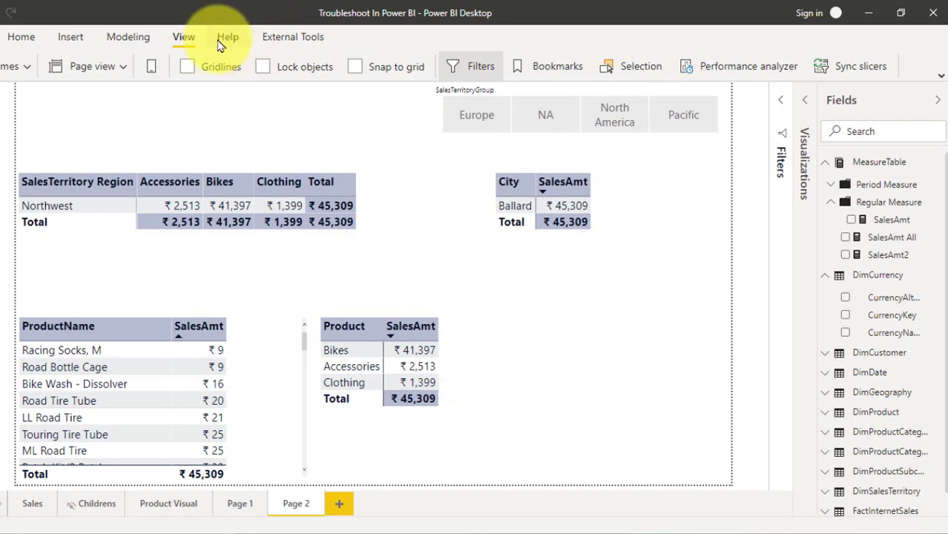
In Sync slicers, sync Page 1's City slicer with Page 2
left_click(847, 65)
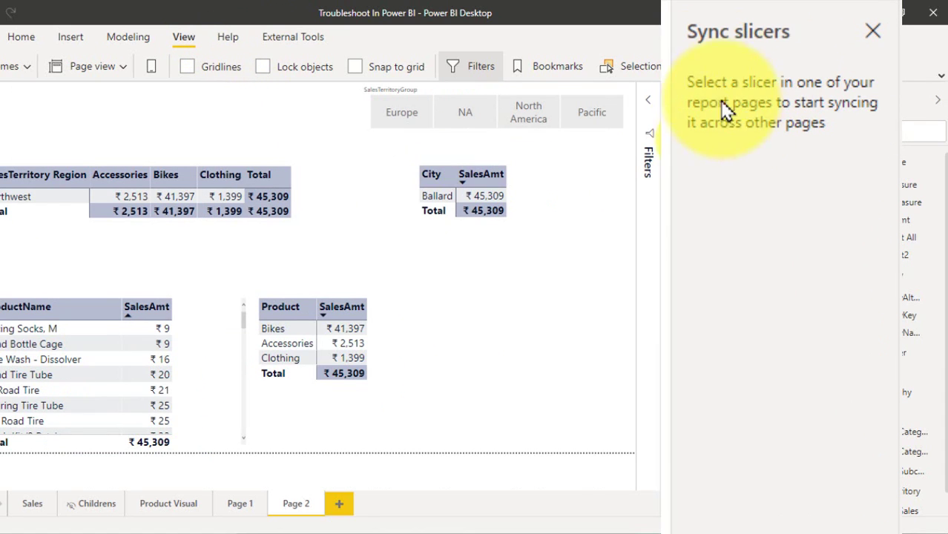
left_click(239, 509)
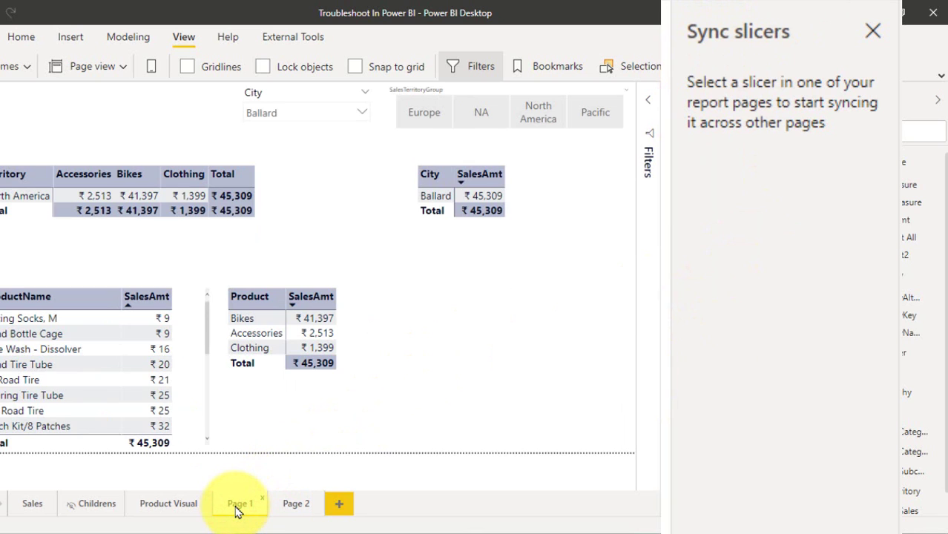
left_click(286, 94)
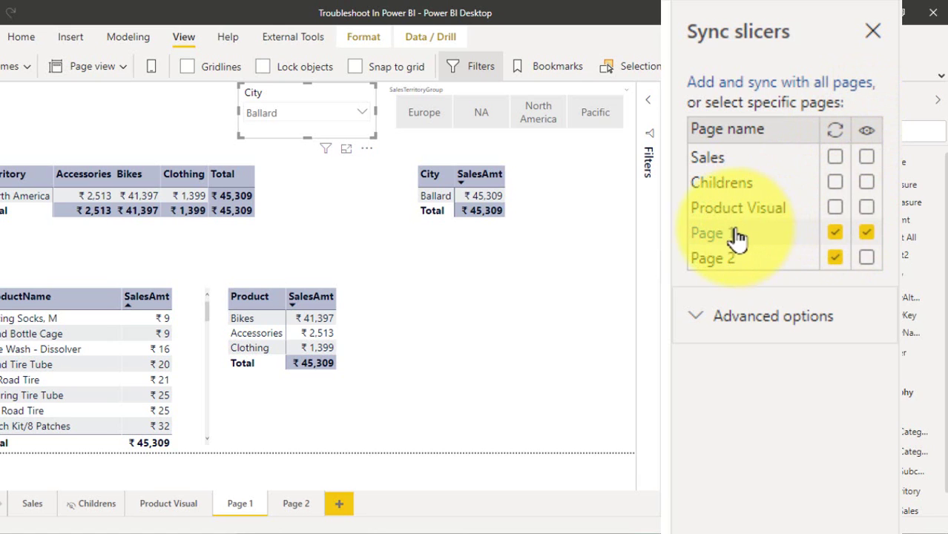
left_click(833, 257)
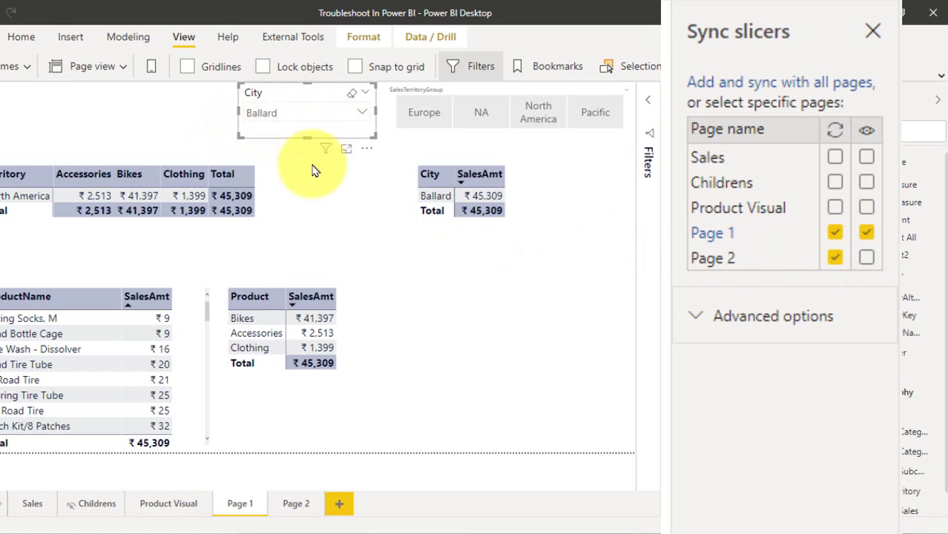
left_click(296, 504)
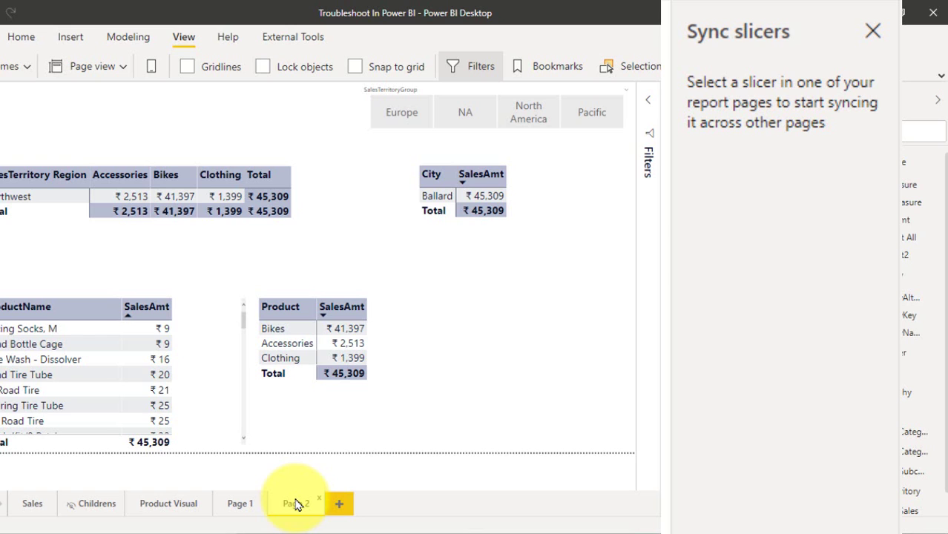
Make the synced City slicer visible on Page 2 and view it there
left_click(233, 503)
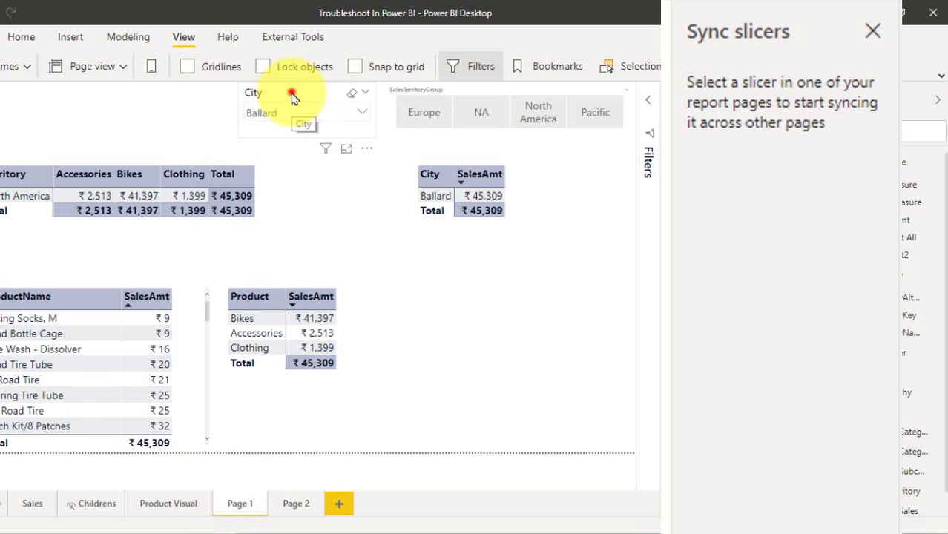
left_click(293, 97)
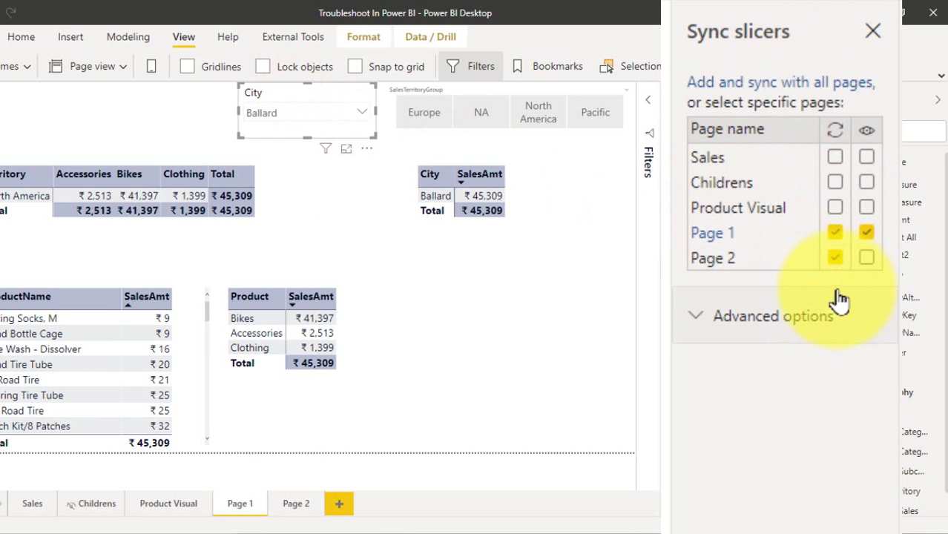
left_click(865, 257)
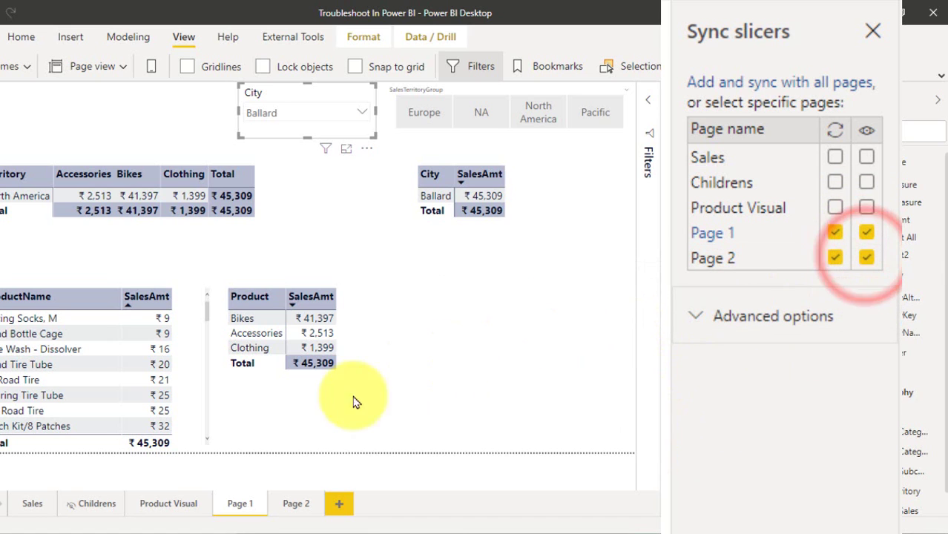
left_click(296, 503)
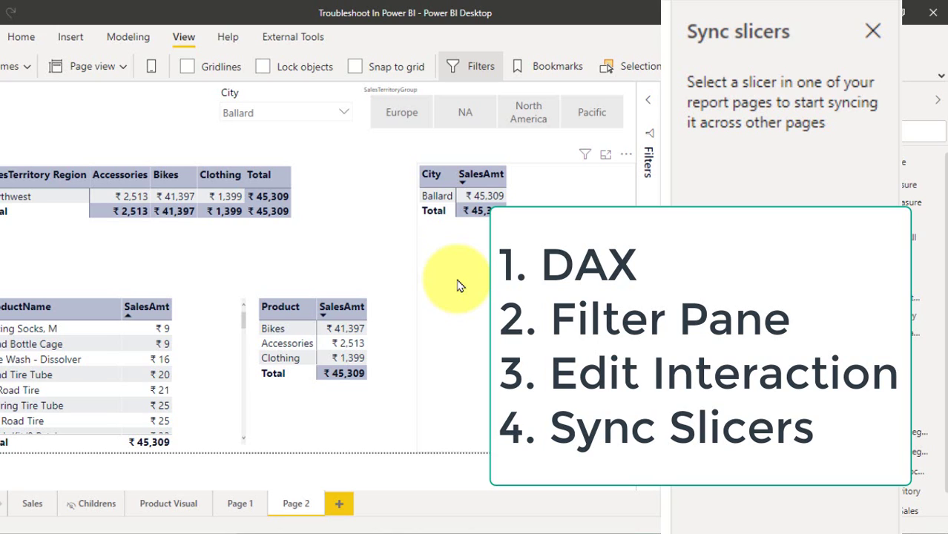
Show the taskbar previews of the open PowerPoint windows, including the How to Troubleshoot Power BI slide show
left_click(602, 525)
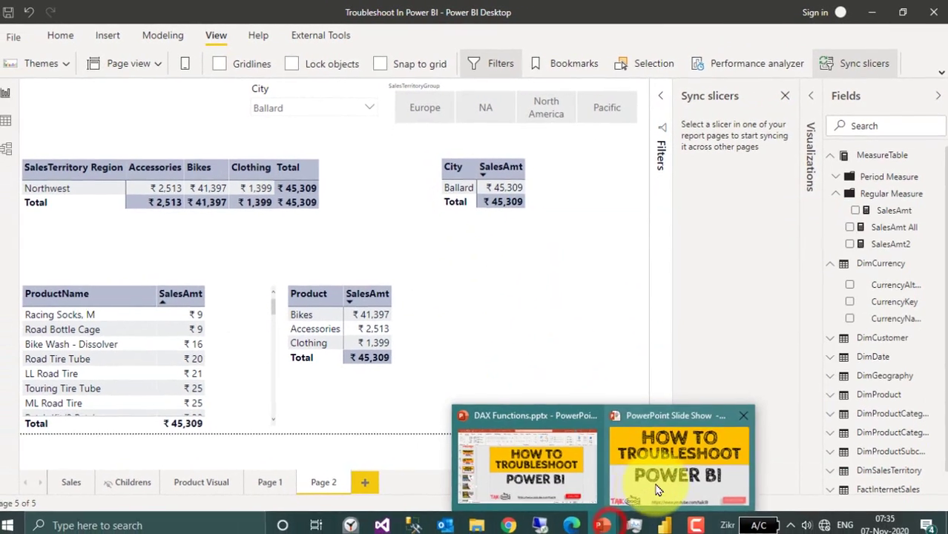